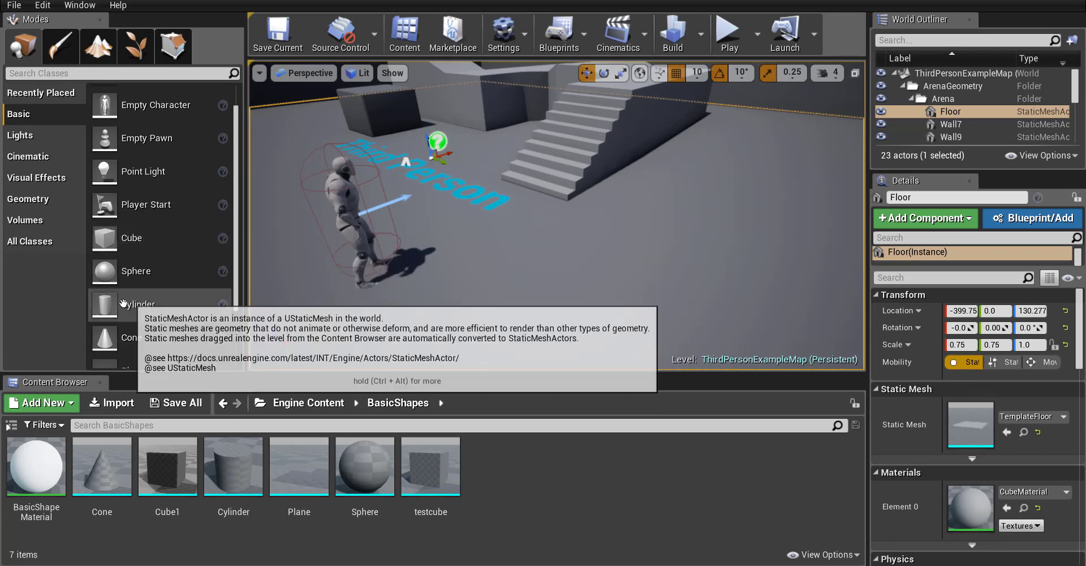
Step: Place a basic Cylinder on the floor near the stairs and browse to its mesh asset
drag(136, 304, 612, 227)
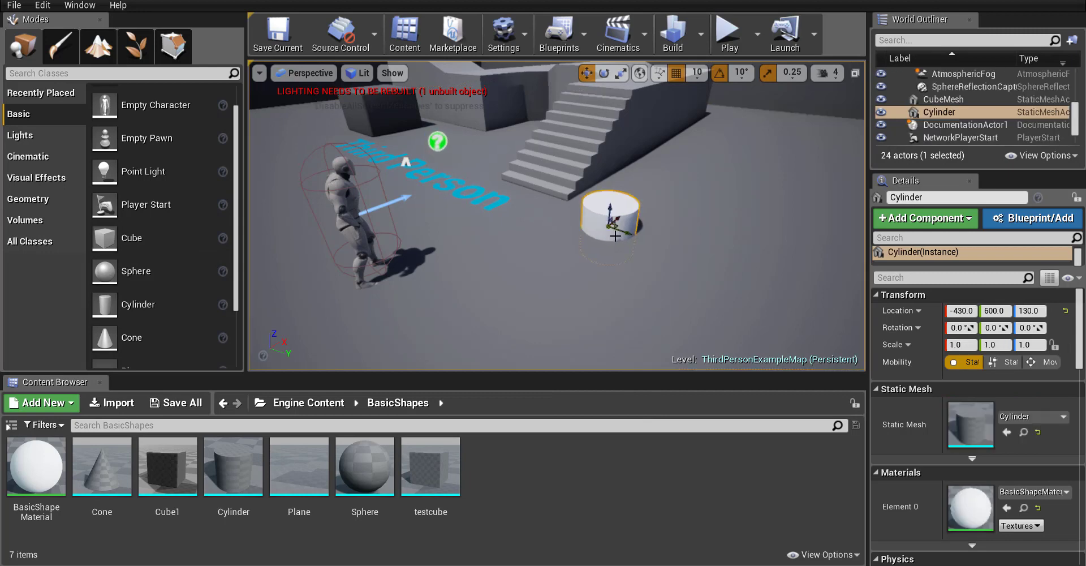
right_click(590, 217)
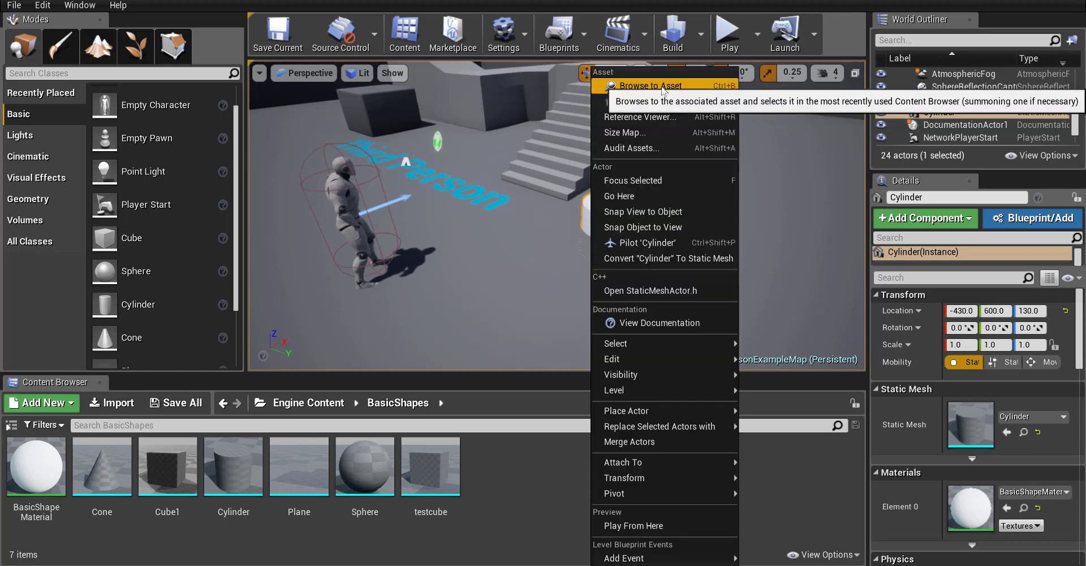
click(651, 85)
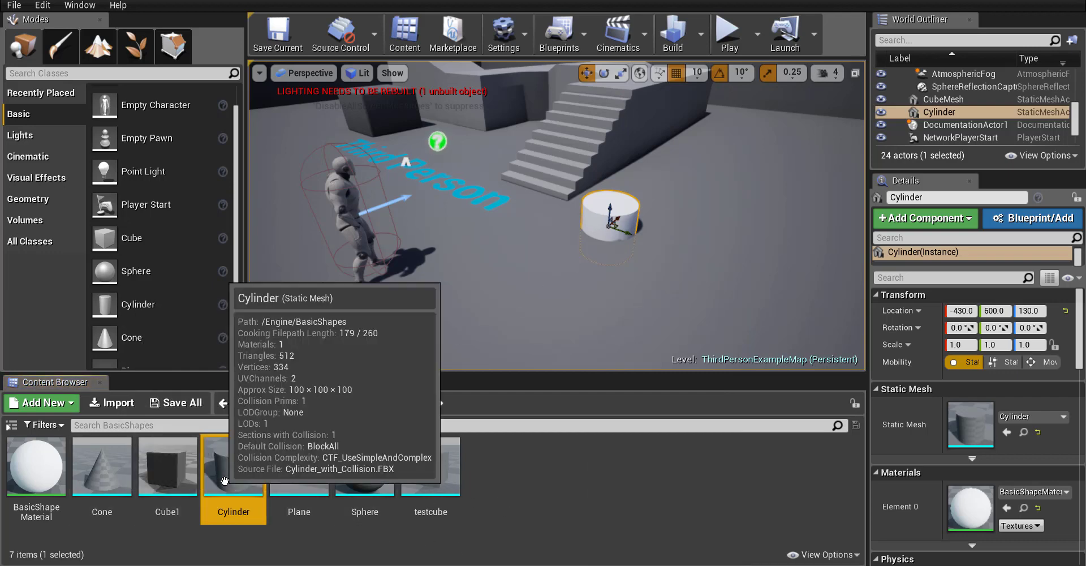
mouse_move(244, 482)
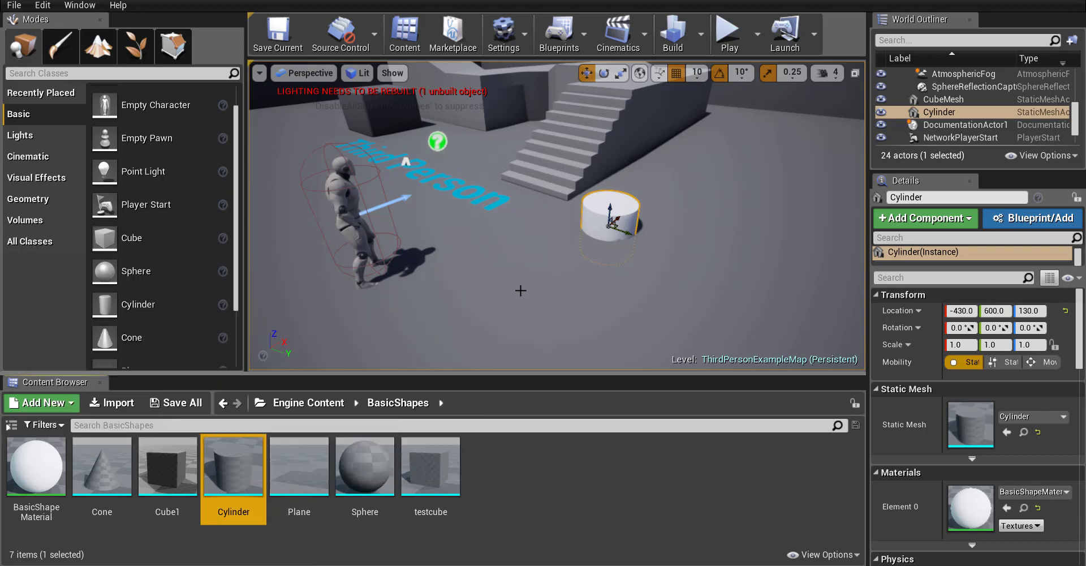
mouse_move(219, 467)
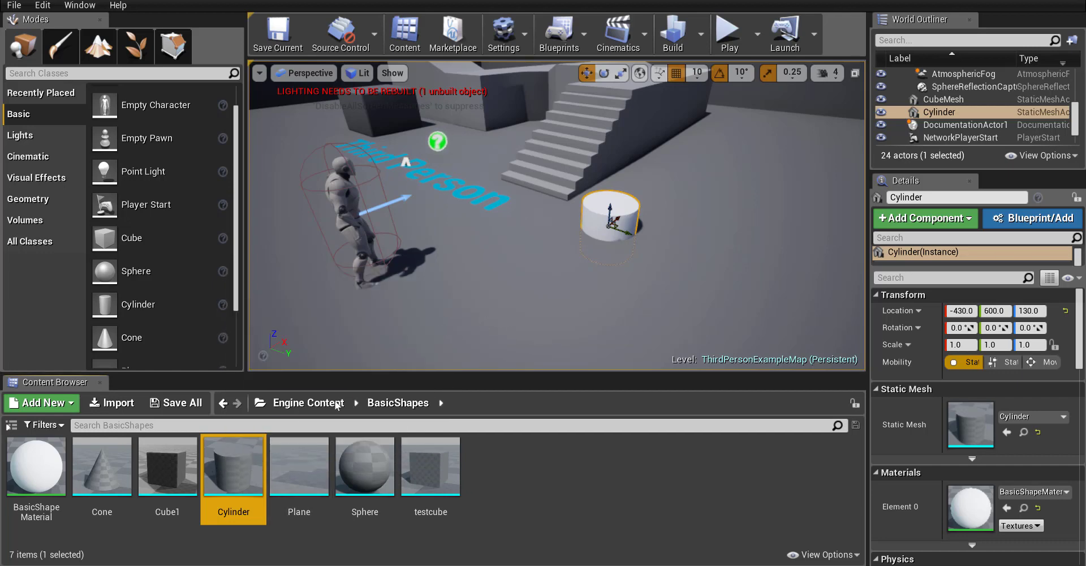
Step: Duplicate the Cylinder mesh asset in BasicShapes and name the copy Platform
right_click(235, 456)
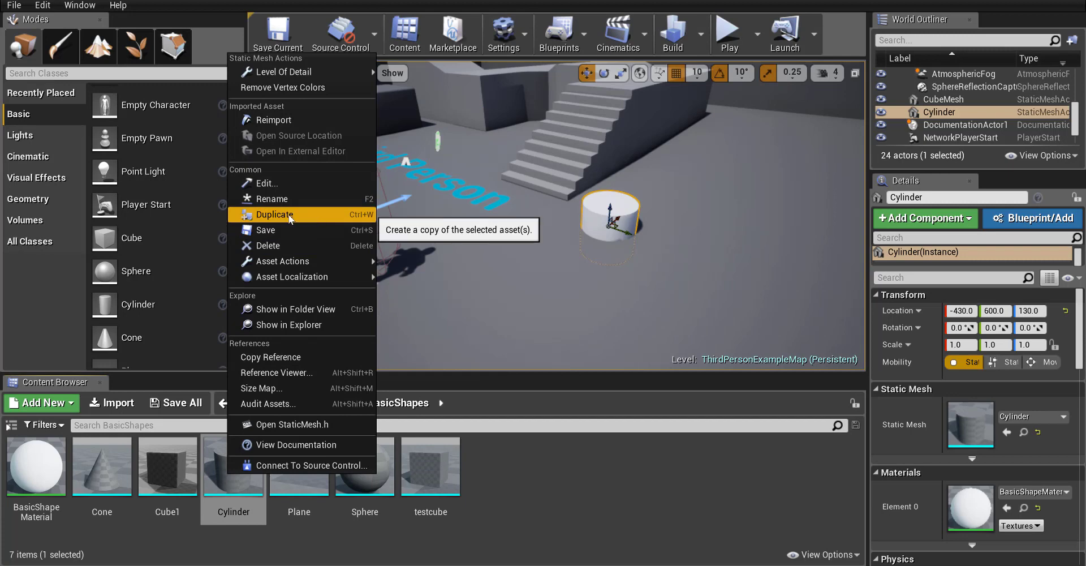
click(312, 215)
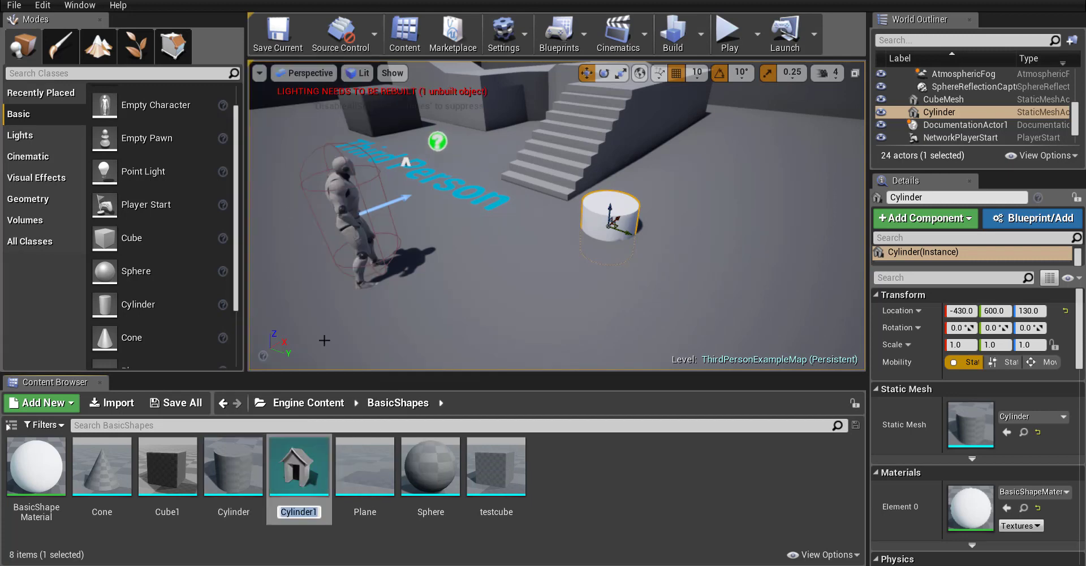
text(Platform)
key(Return)
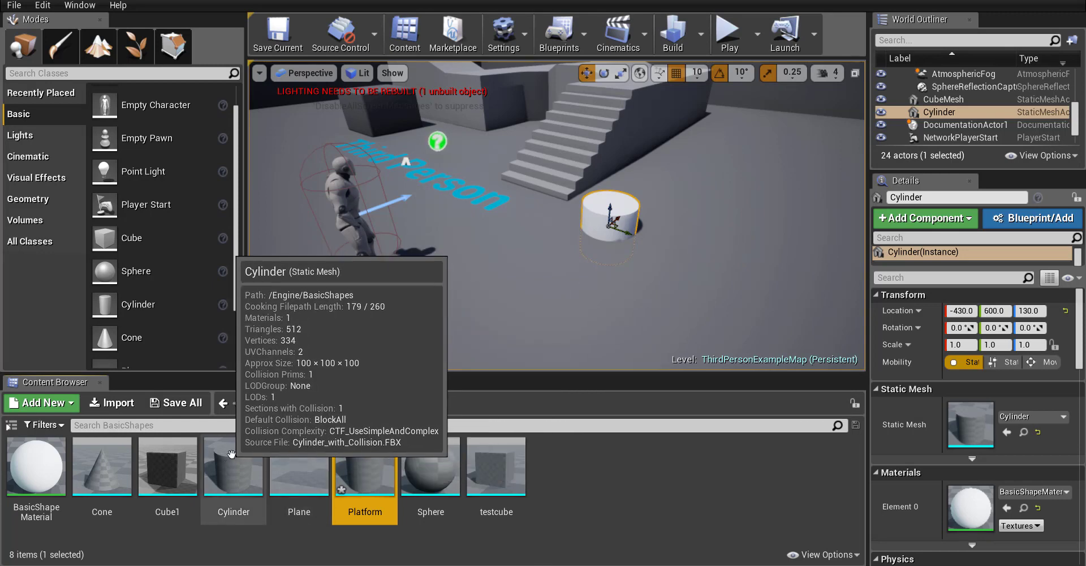
Step: Delete the placed cylinder from the level and put the Platform mesh in its place
click(600, 215)
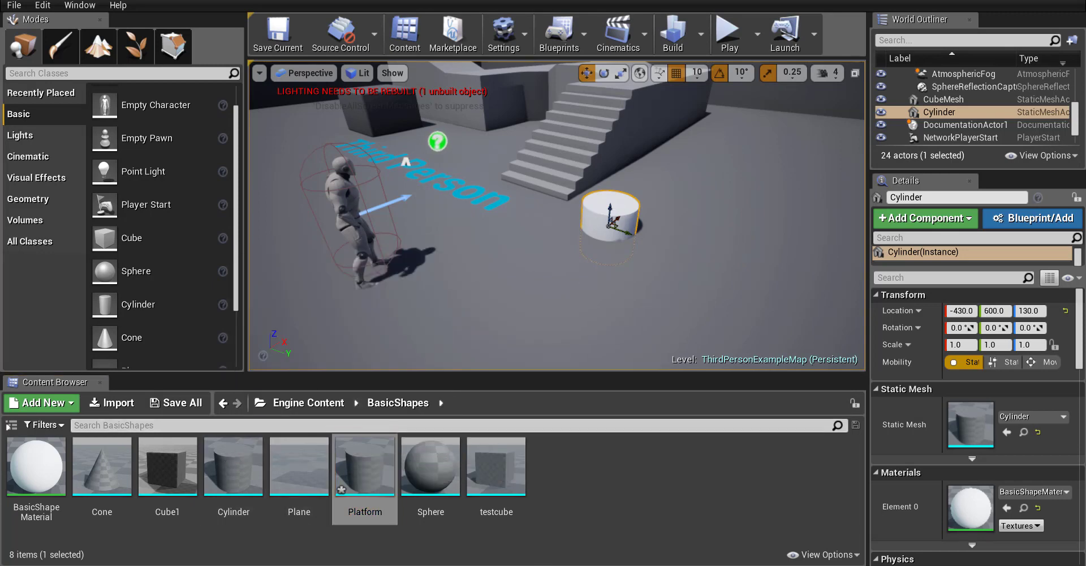
key(Delete)
drag(389, 450, 615, 234)
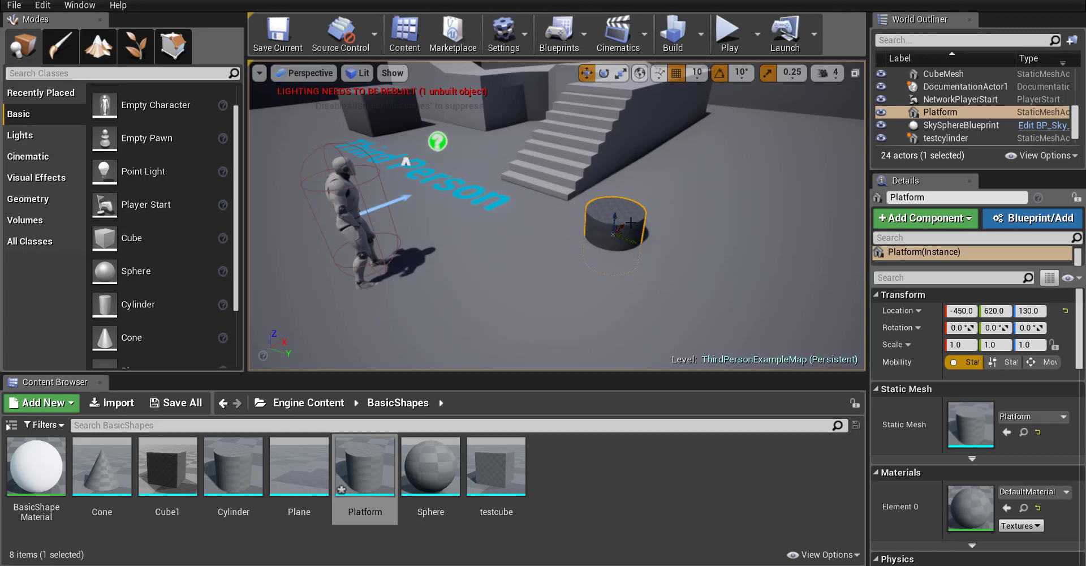
Step: Raise the Platform to Z 180 and flatten it into a wide disc with scale 2.5, 2.5, 0.25
drag(617, 213, 621, 170)
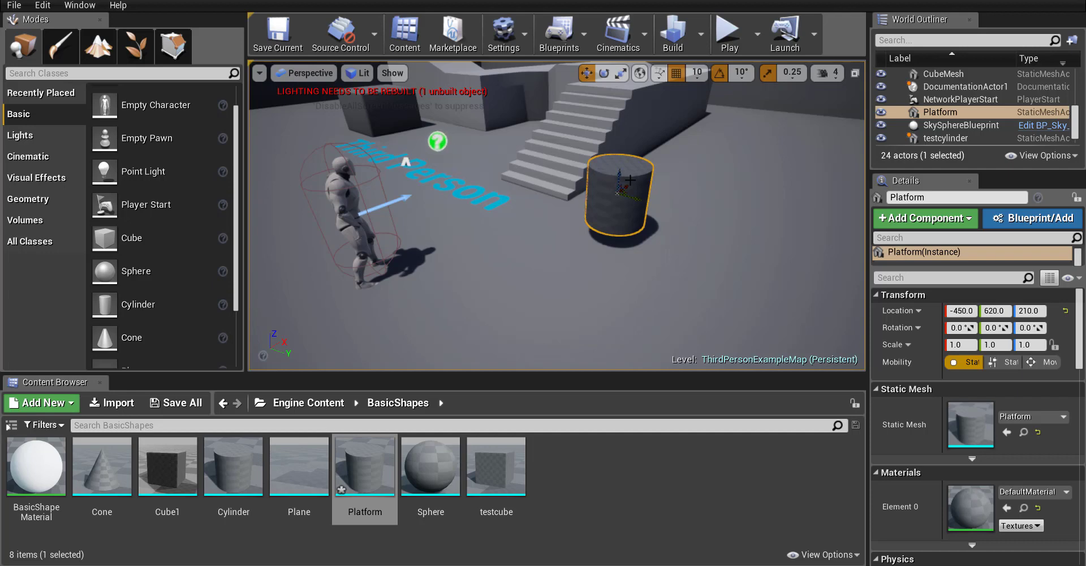
key(e)
key(r)
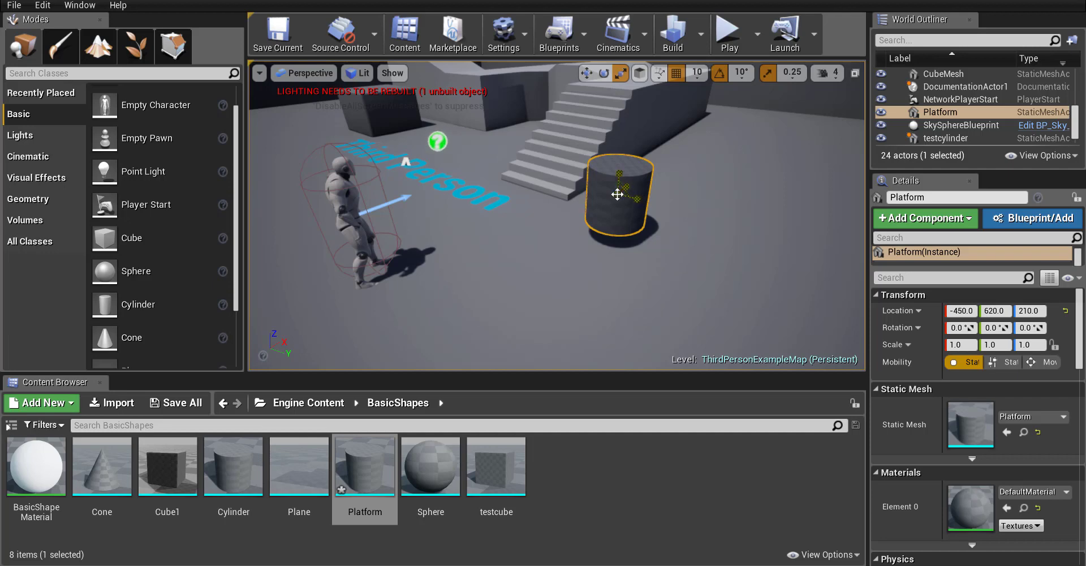
drag(617, 194, 621, 279)
key(e)
key(w)
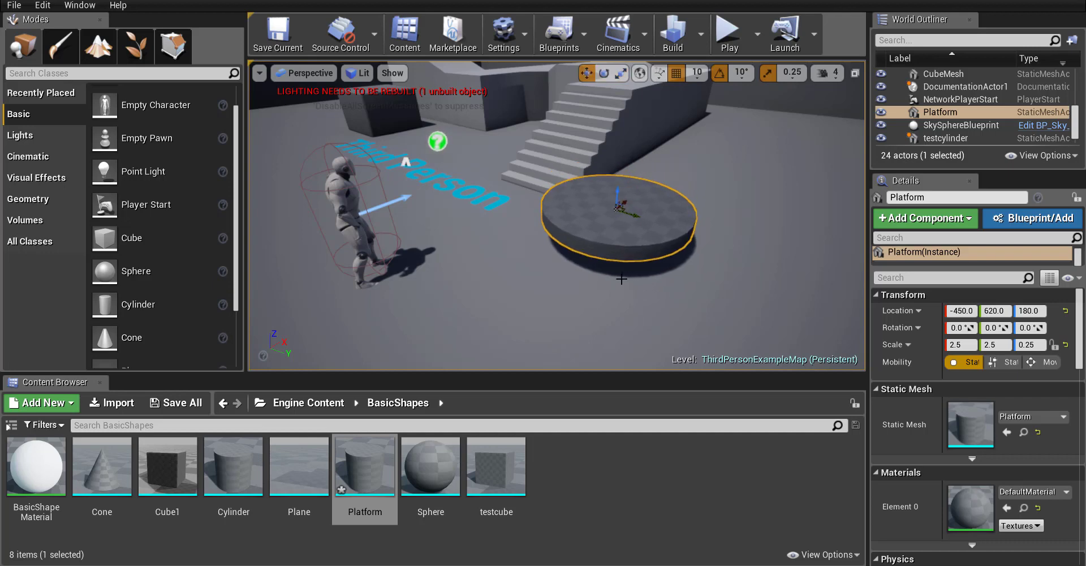
Step: Set the Platform actor's mobility to Movable
mouse_move(618, 303)
right_down()
mouse_move(608, 312)
mouse_move(642, 286)
mouse_move(625, 302)
mouse_move(634, 306)
mouse_move(619, 306)
mouse_move(636, 305)
mouse_move(616, 301)
right_up()
key(w)
key(d)
key(w)
key(s)
key(d)
key(w)
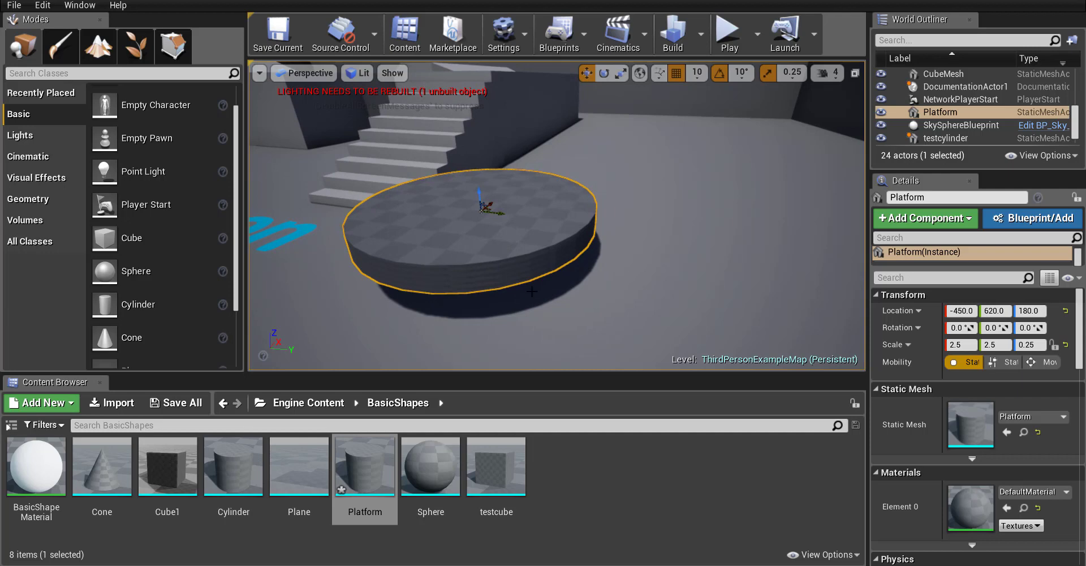
right_drag(531, 292, 529, 261)
key(a)
key(d)
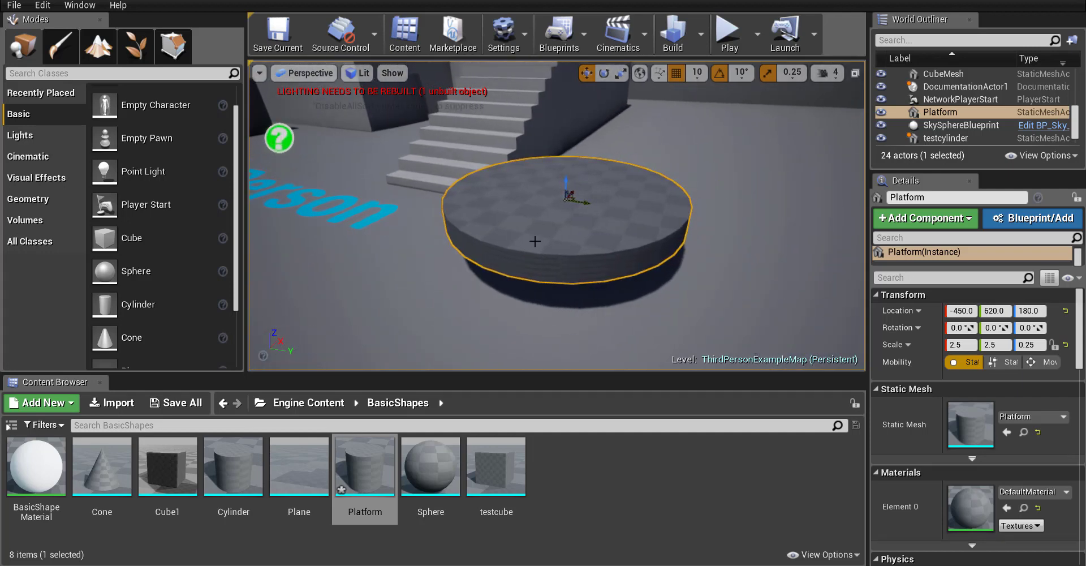
click(618, 315)
click(570, 256)
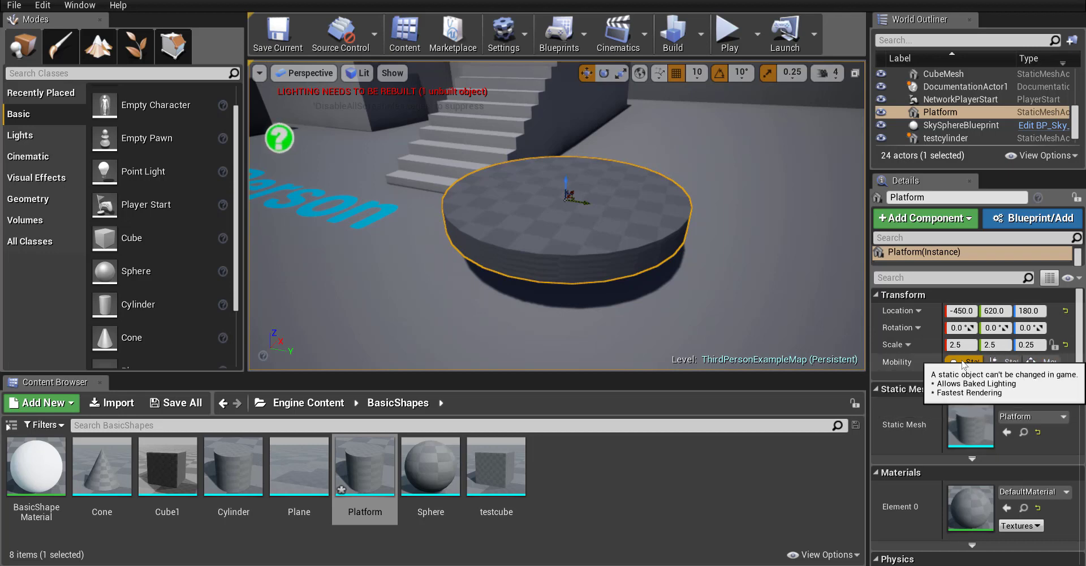
click(1029, 363)
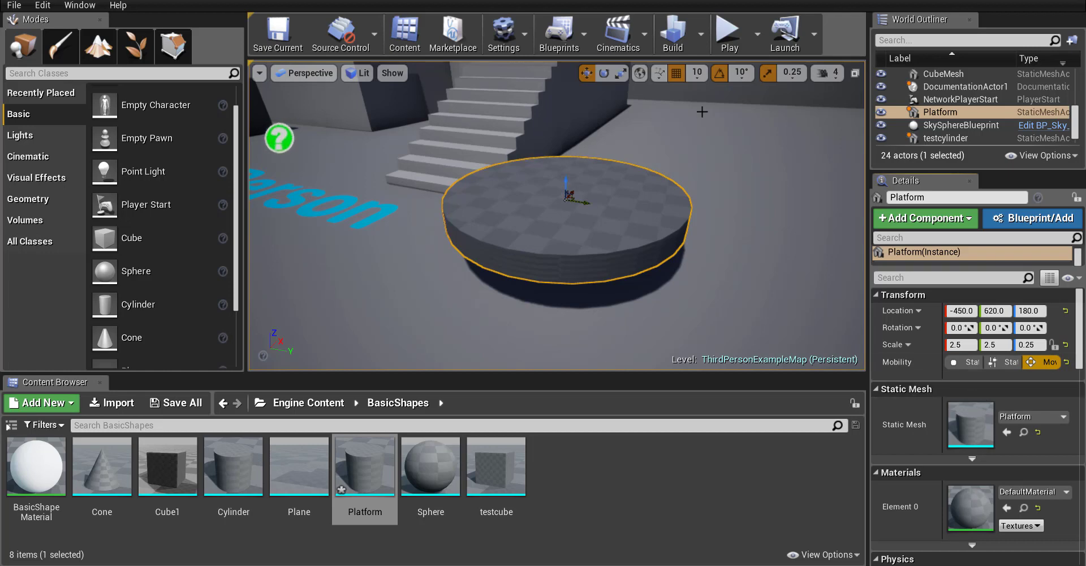
Step: Add a legacy Matinee to the level and maximize its editor window
click(643, 49)
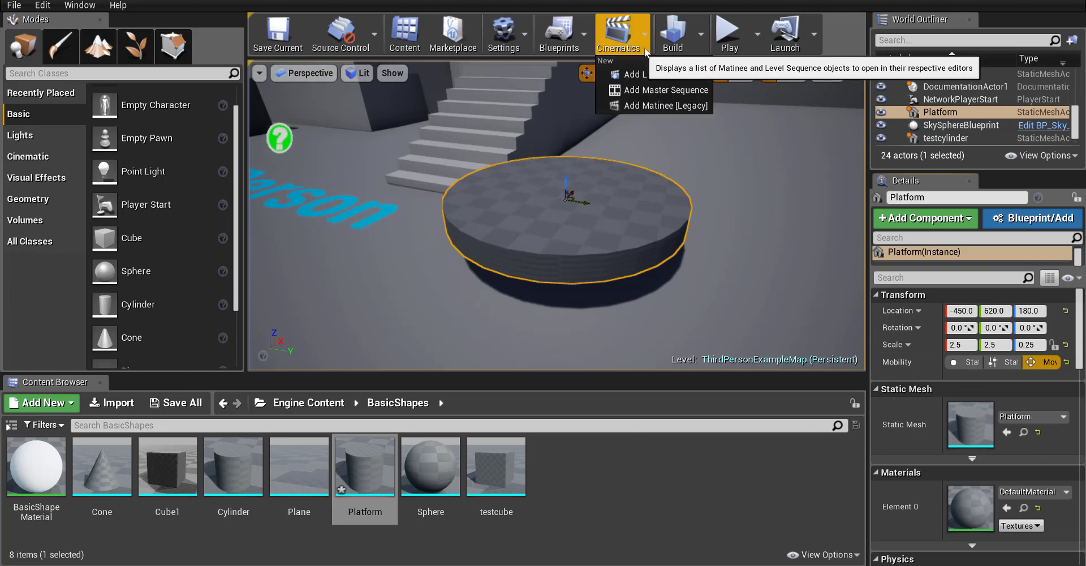
click(646, 105)
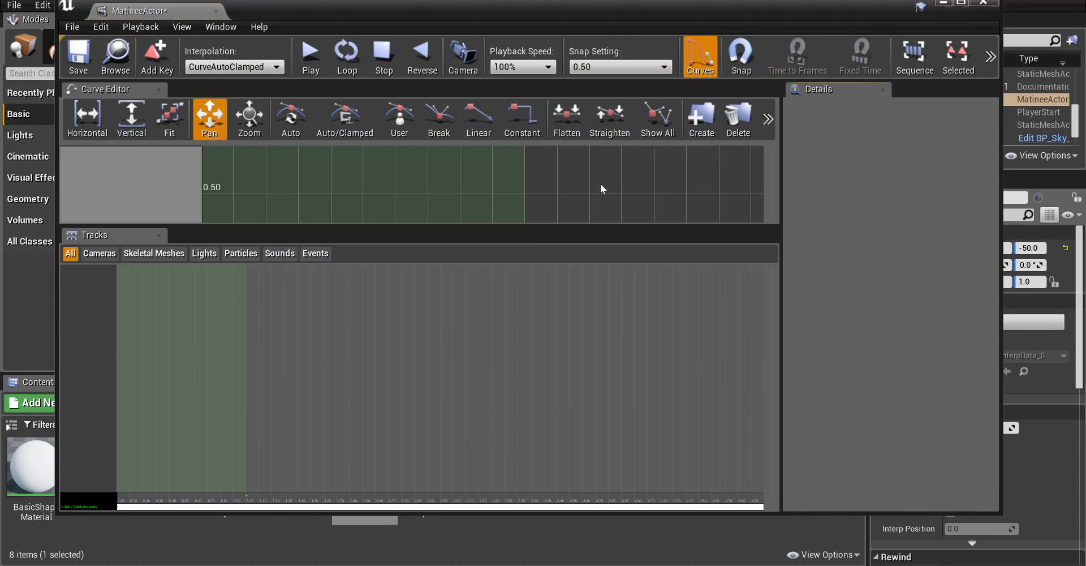
double_click(488, 8)
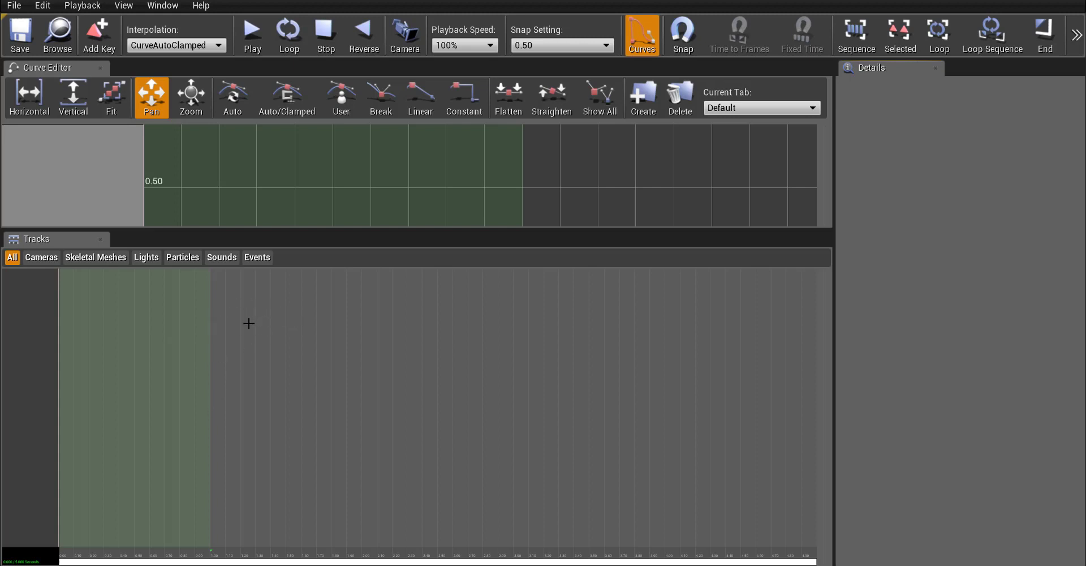
Step: Shrink the Curve Editor so the Tracks area fills the window, with the whole timeline range in view
scroll(204, 321, down, 3)
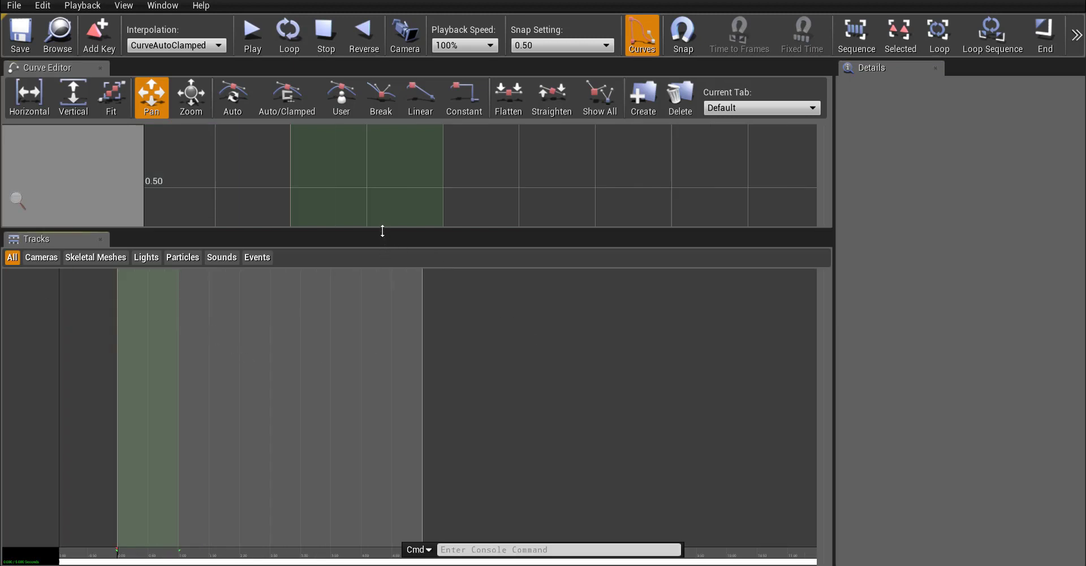
drag(383, 225, 446, 93)
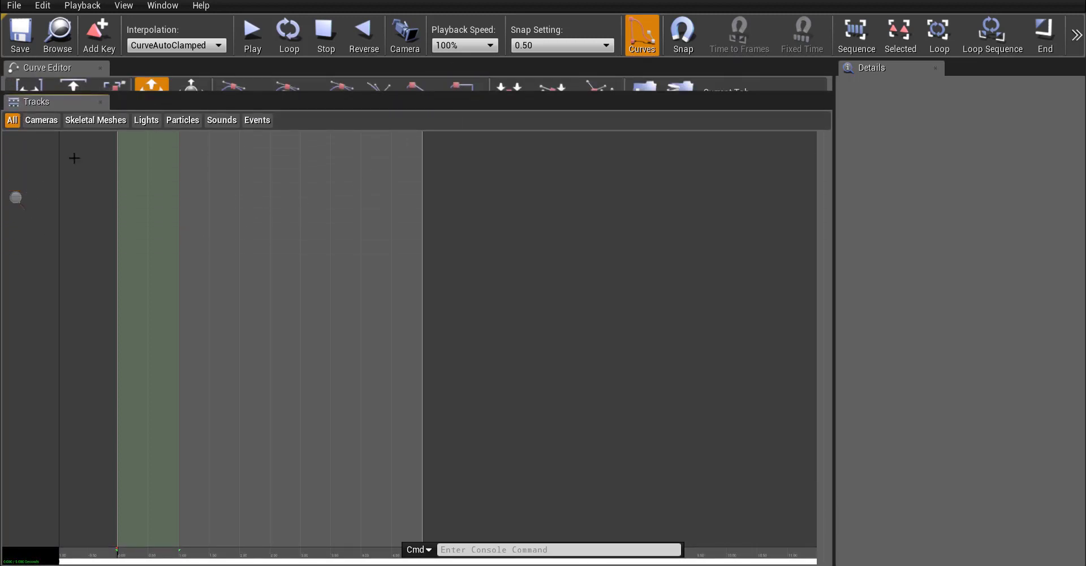
scroll(300, 254, down, 5)
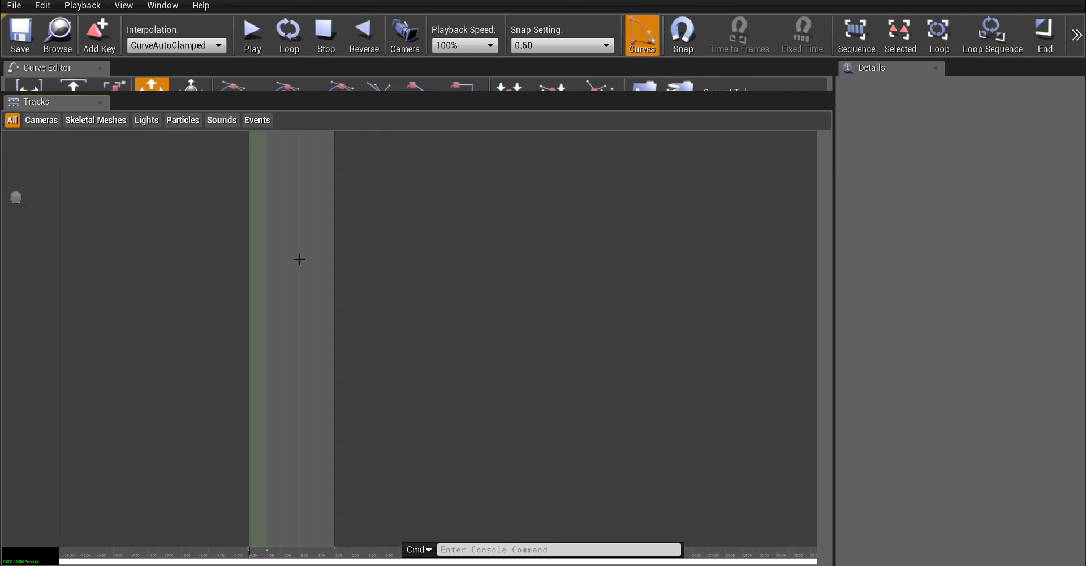
scroll(299, 259, up, 5)
scroll(262, 345, up, 1)
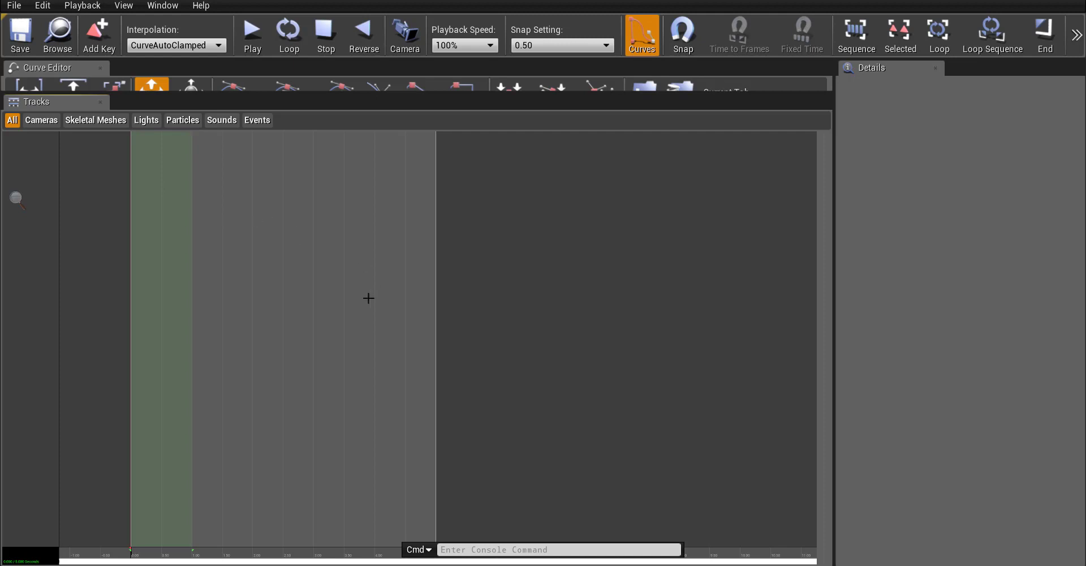
scroll(315, 333, down, 1)
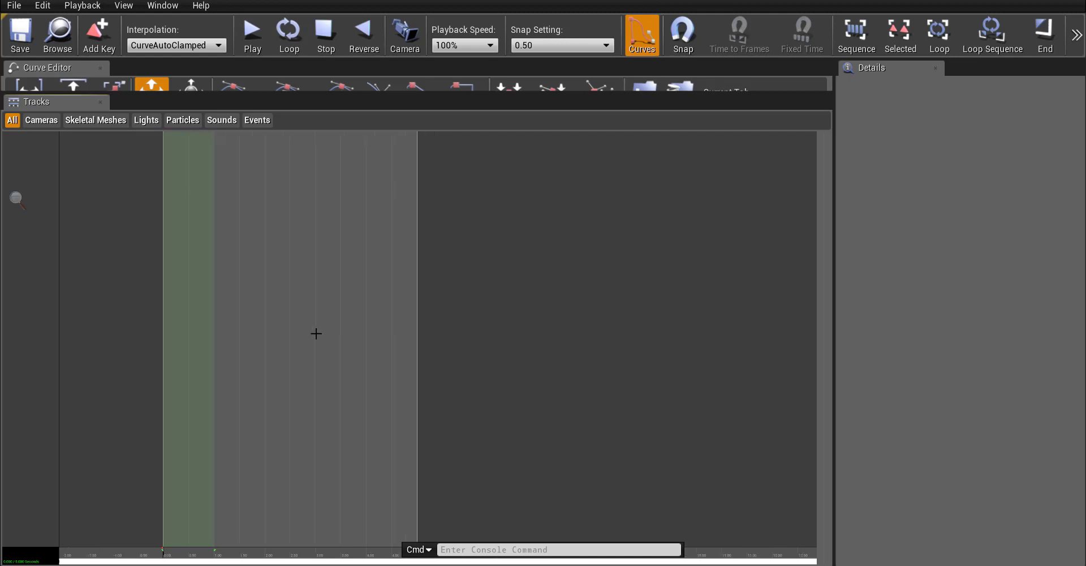
Step: Add a new empty group named Platform1 to the Matinee tracks
right_click(27, 153)
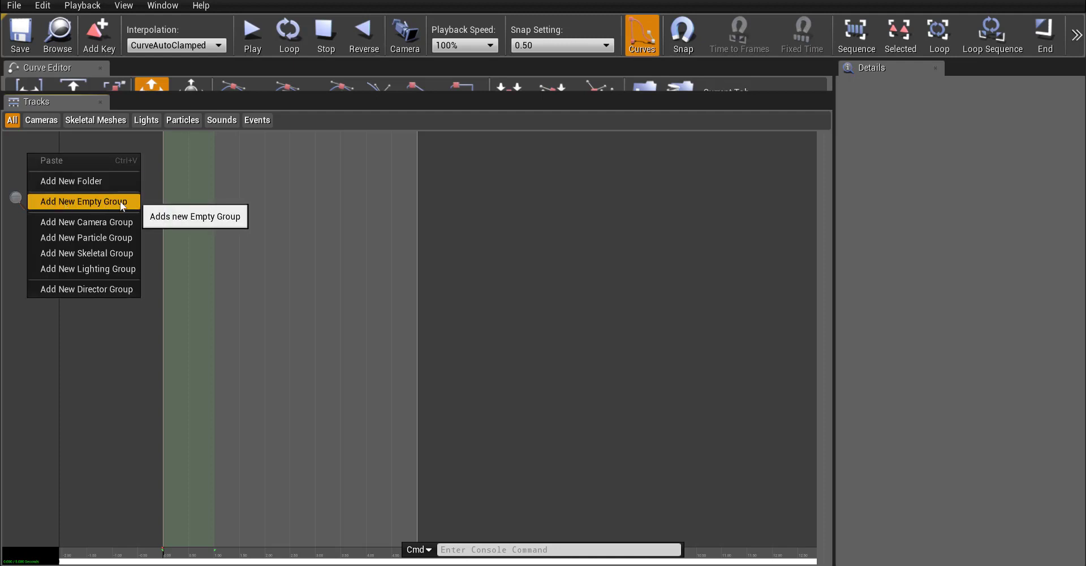
click(91, 202)
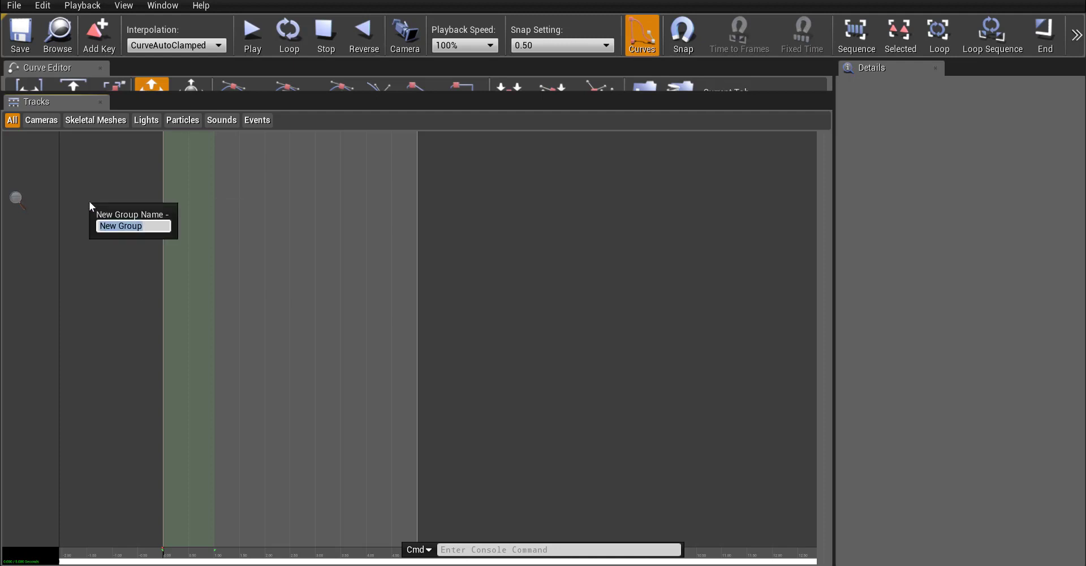
text(Platform1)
key(Return)
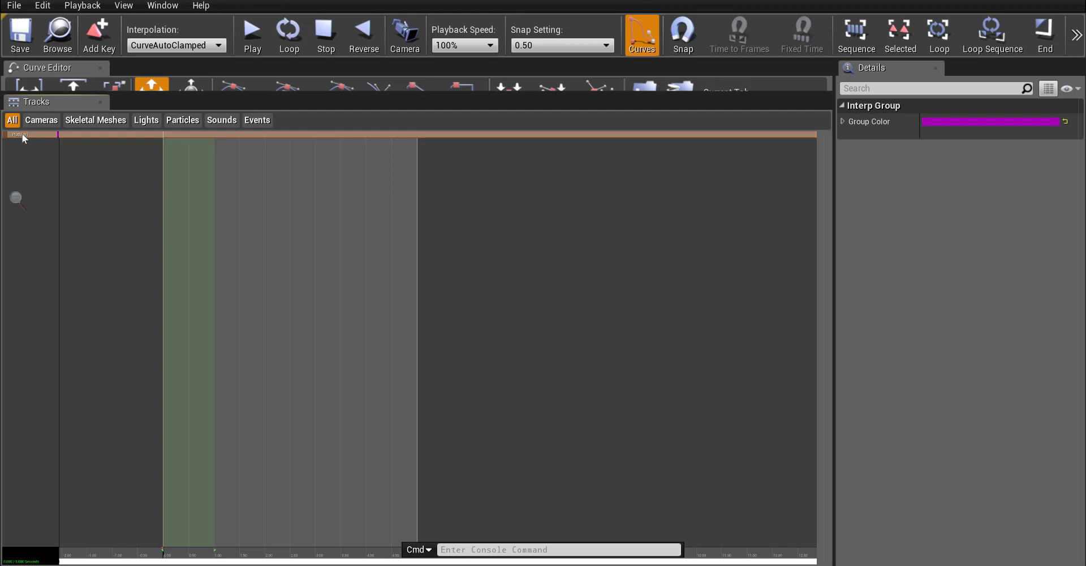
Step: Select the Platform in the level and add it as an actor to the Platform1 group
drag(418, 1, 501, 347)
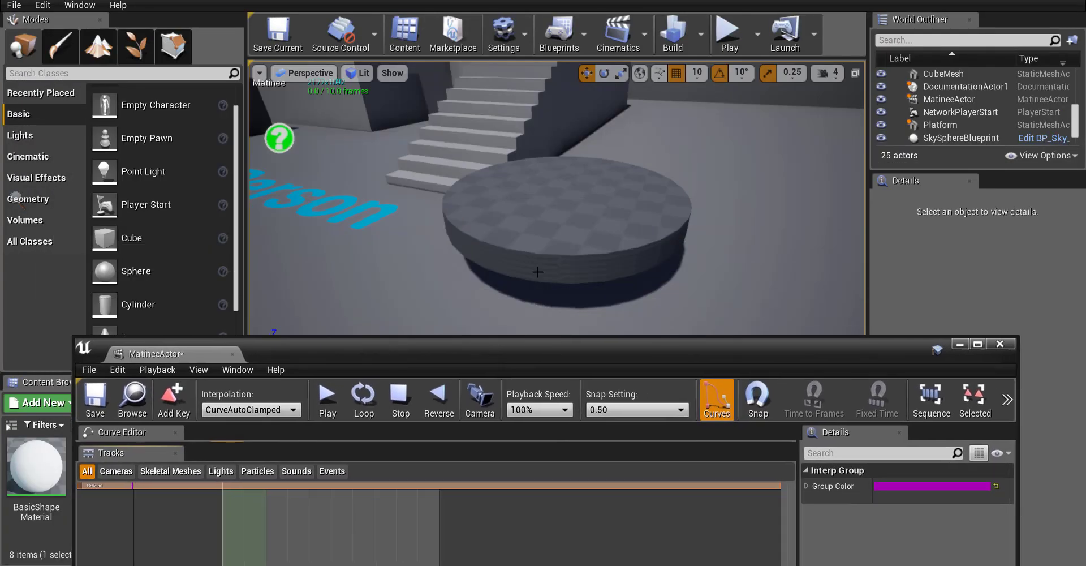
click(538, 272)
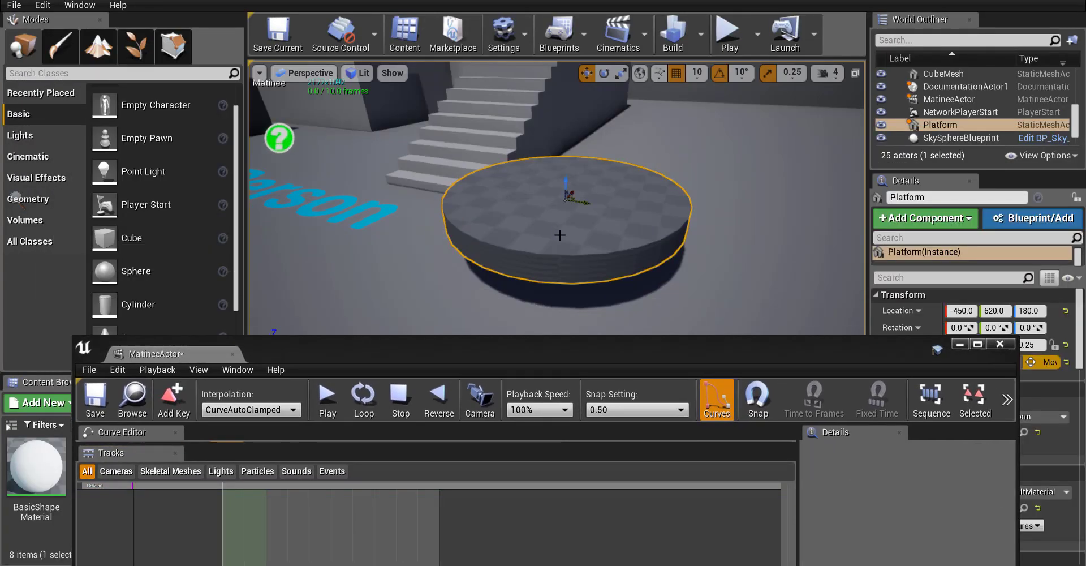
drag(551, 352, 542, 98)
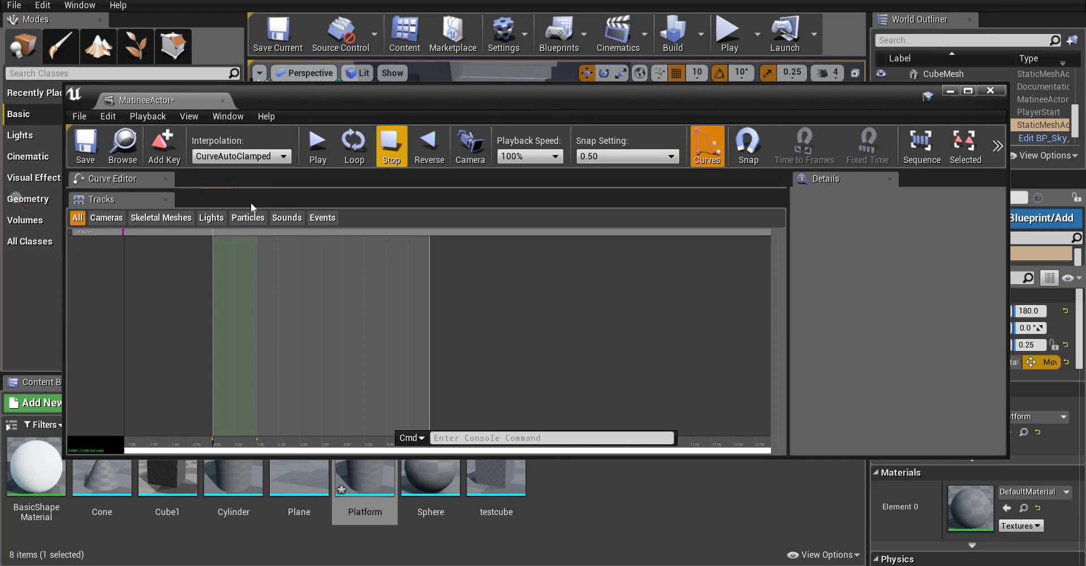
right_click(87, 232)
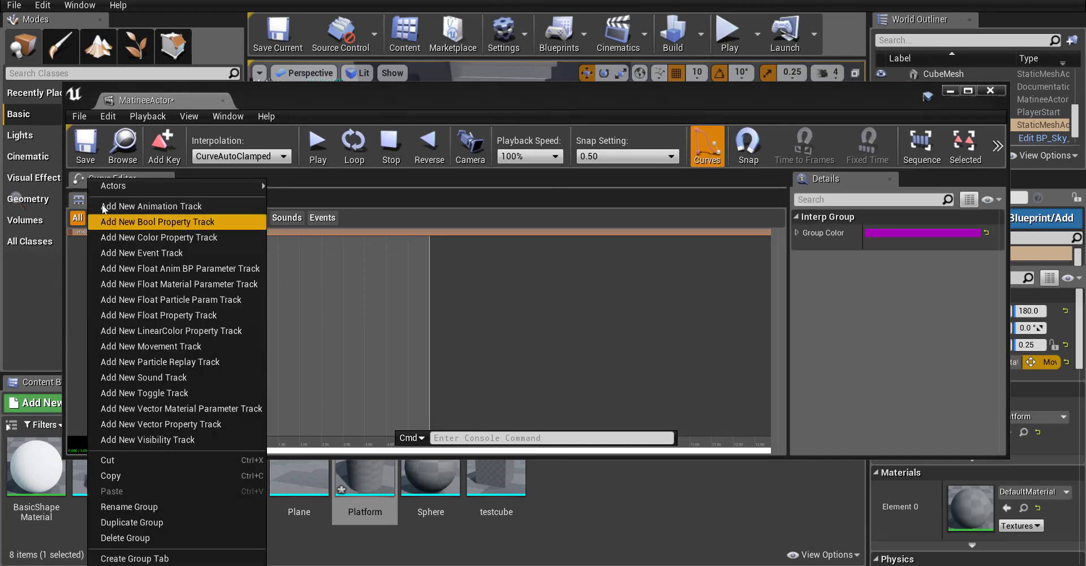
mouse_move(114, 188)
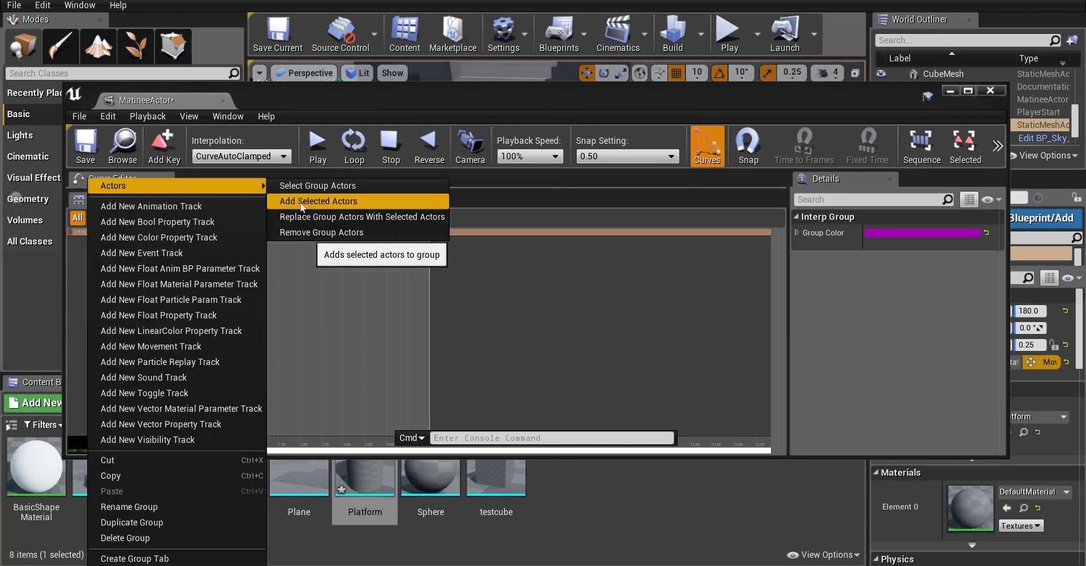
click(344, 201)
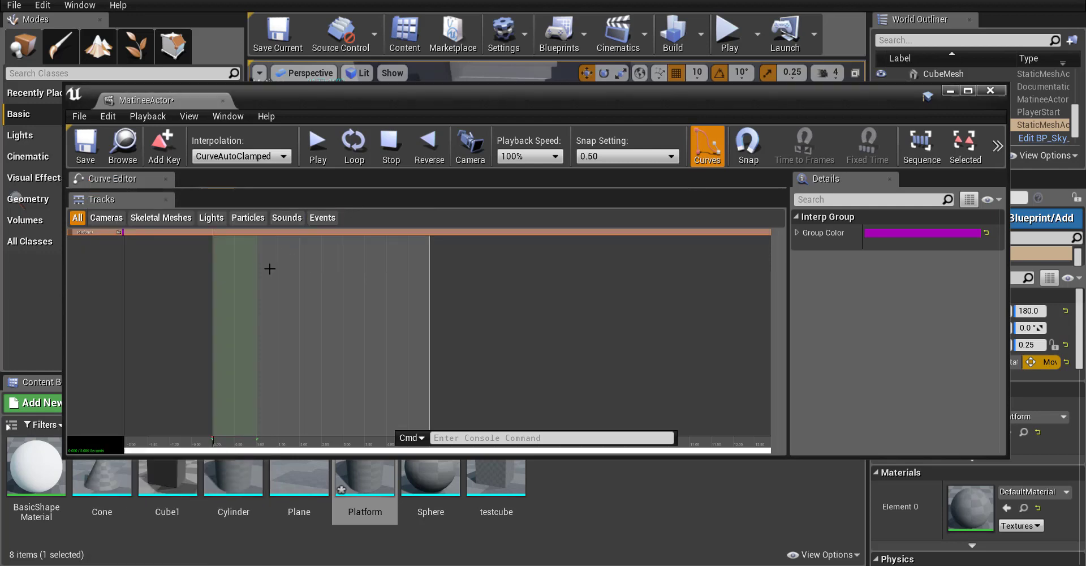
Step: Add a new movement track to the Platform1 group and reposition and enlarge the Matinee window
right_click(93, 230)
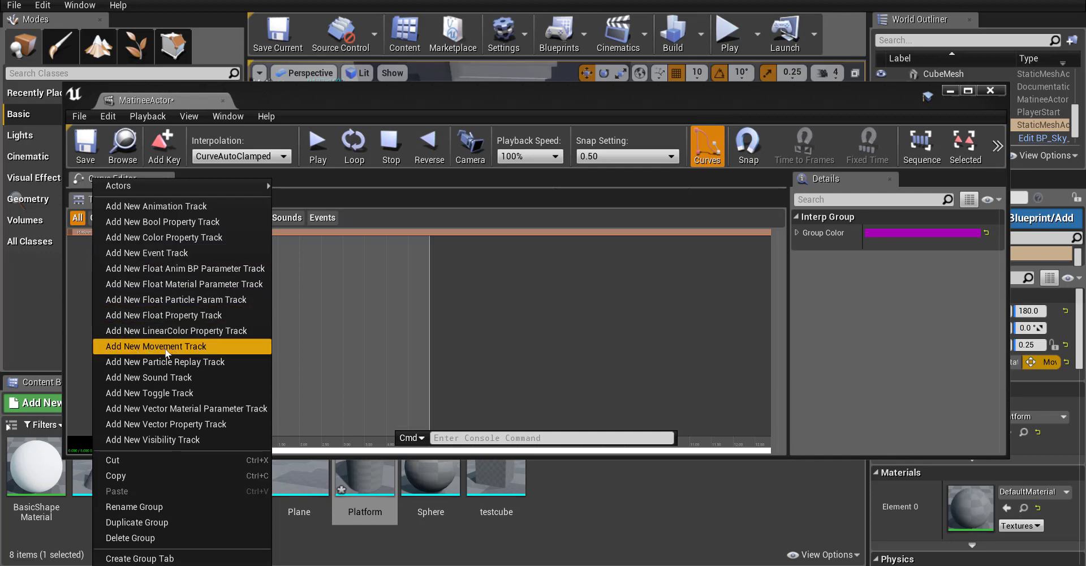
click(200, 349)
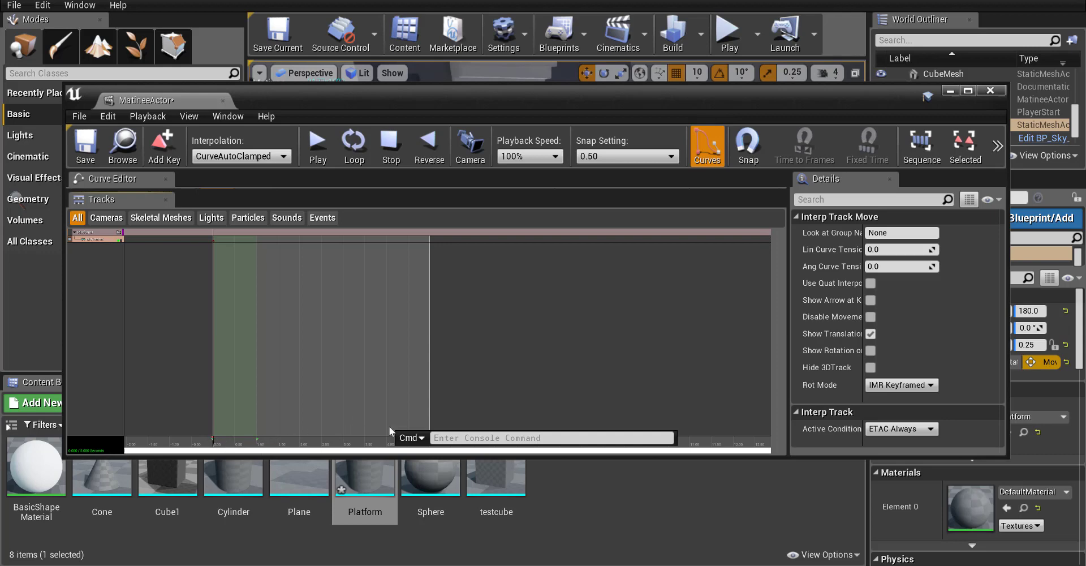
drag(521, 103, 492, 43)
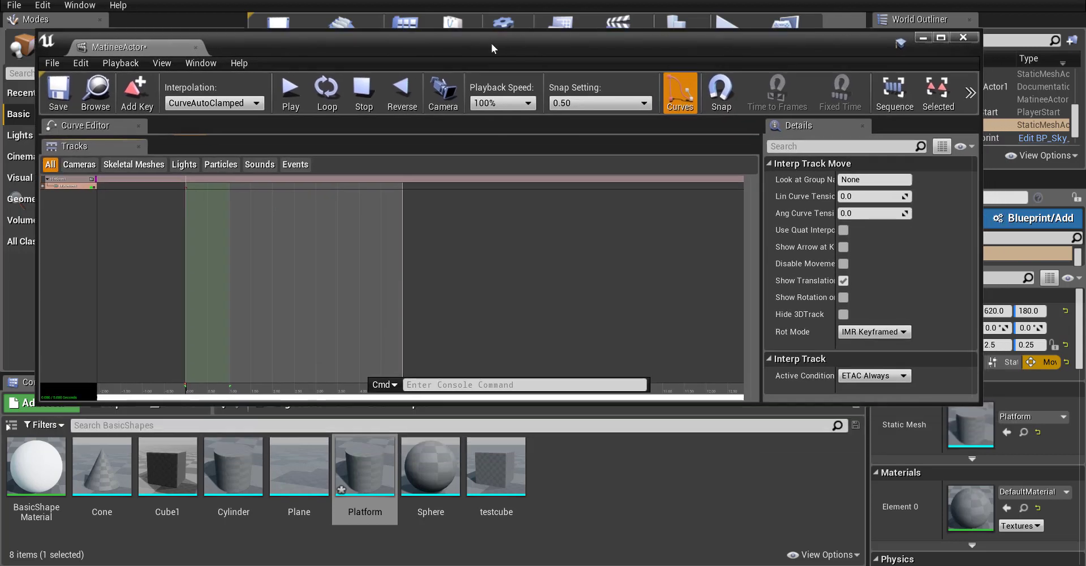
drag(976, 395, 1017, 488)
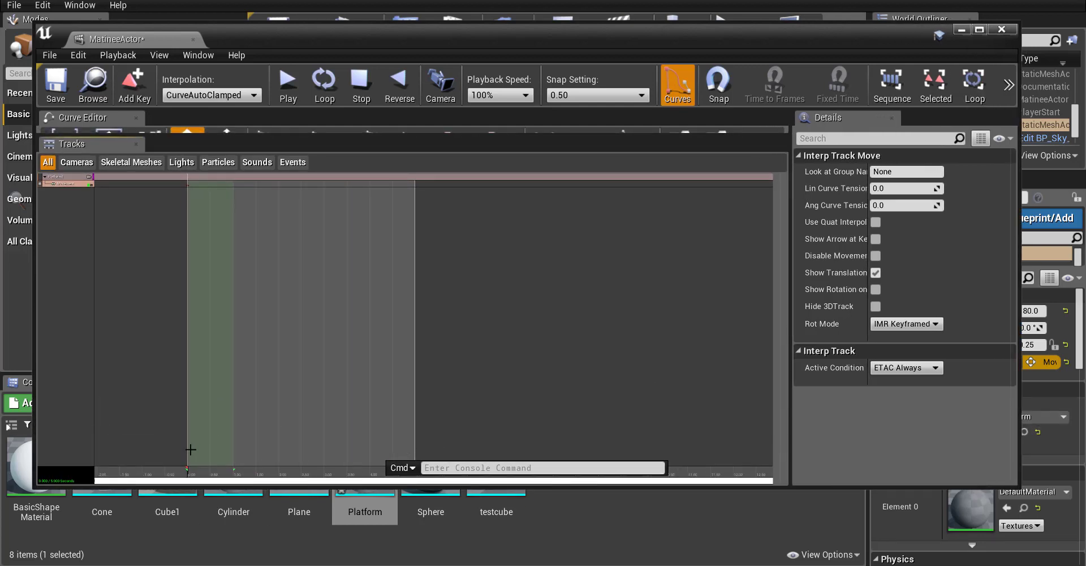
Step: Extend the green loop section to the end of the sequence and copy the movement track's first key to that end
drag(234, 473, 293, 472)
drag(234, 473, 415, 477)
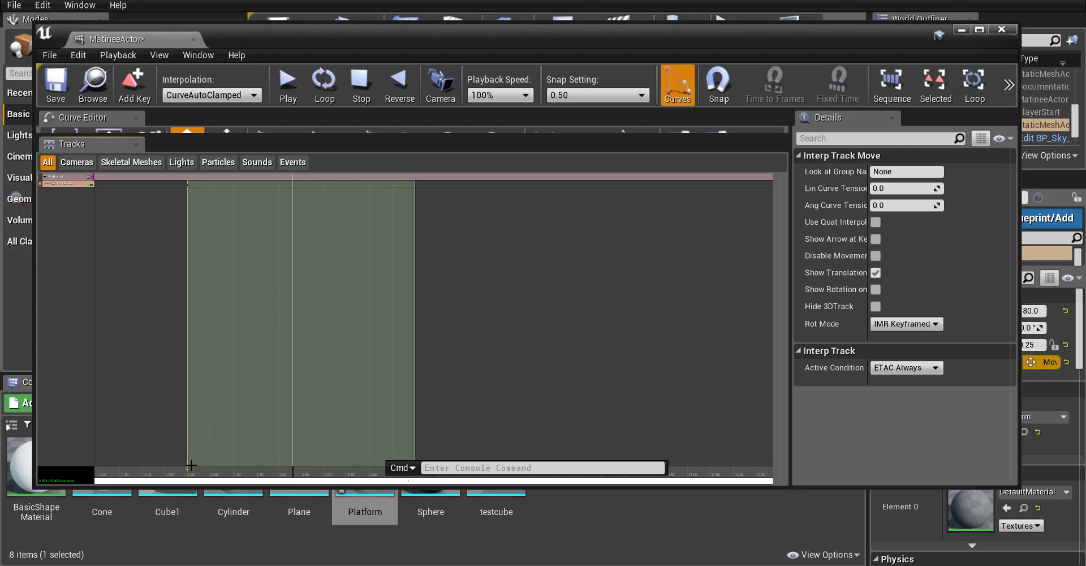
click(189, 186)
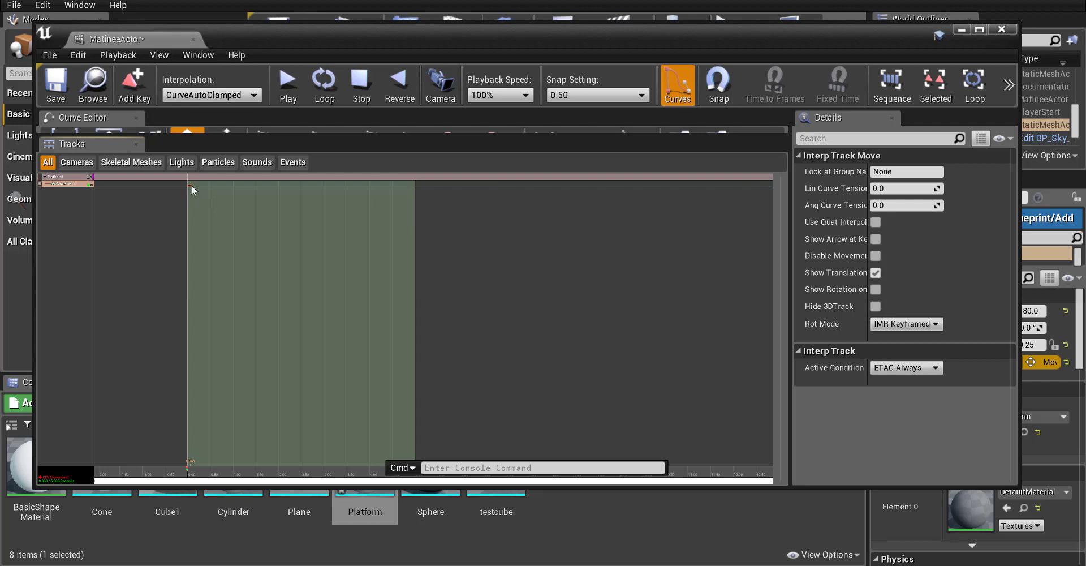
ctrl+drag(191, 185, 214, 199)
ctrl+drag(292, 213, 416, 231)
Step: Near the middle of the timeline, raise the Platform to Z 440 and add a key on its movement track
click(288, 474)
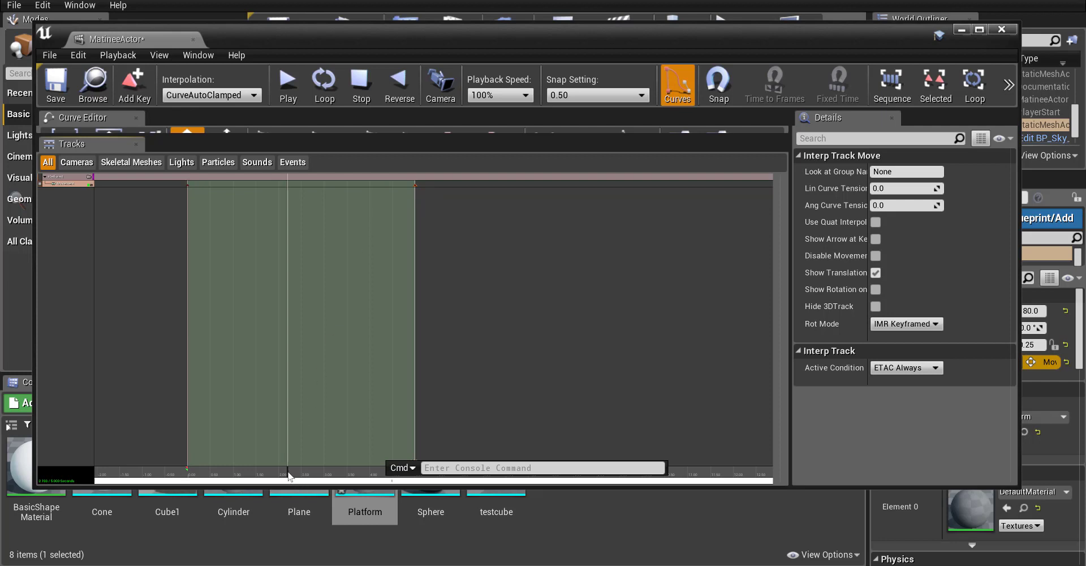
drag(288, 474, 297, 476)
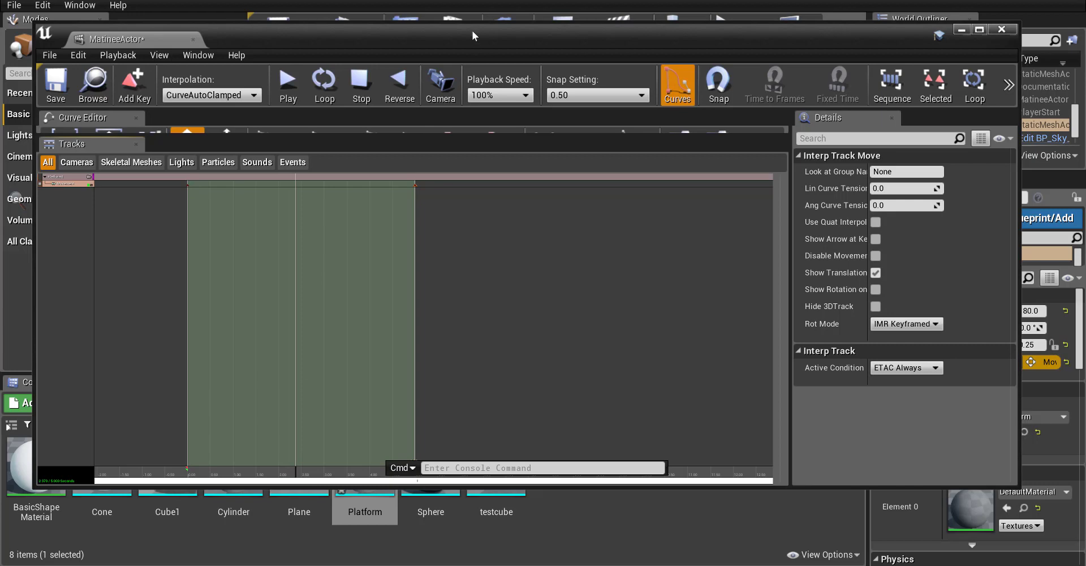
drag(475, 36, 472, 369)
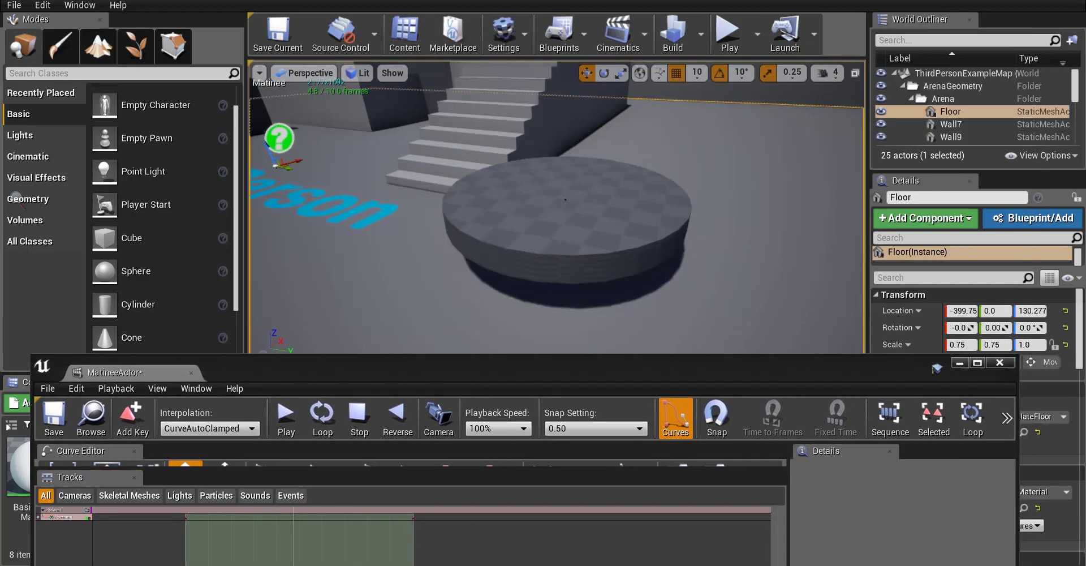
scroll(565, 199, down, 5)
click(556, 228)
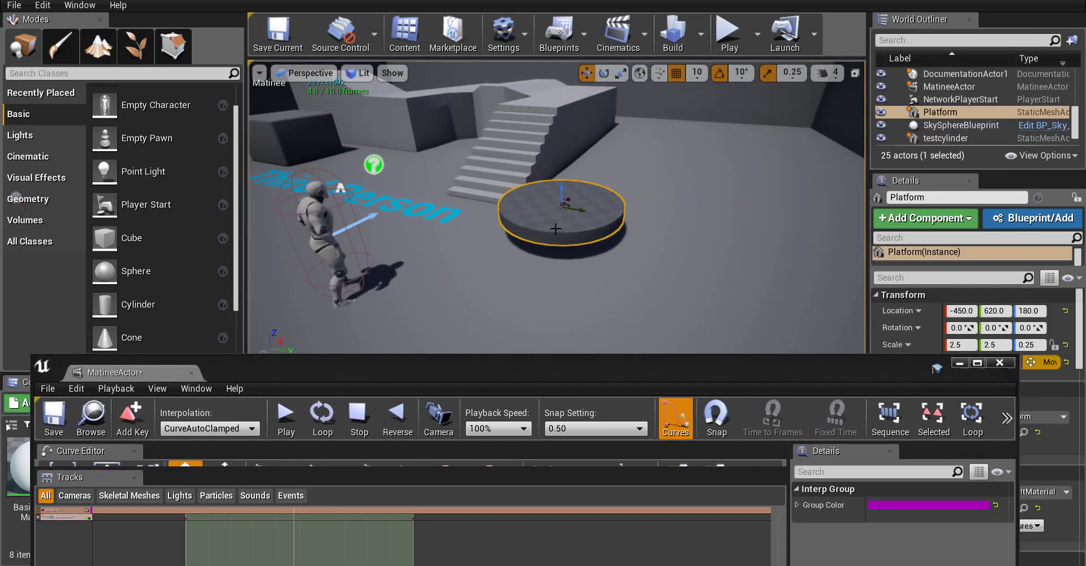
drag(563, 184, 567, 63)
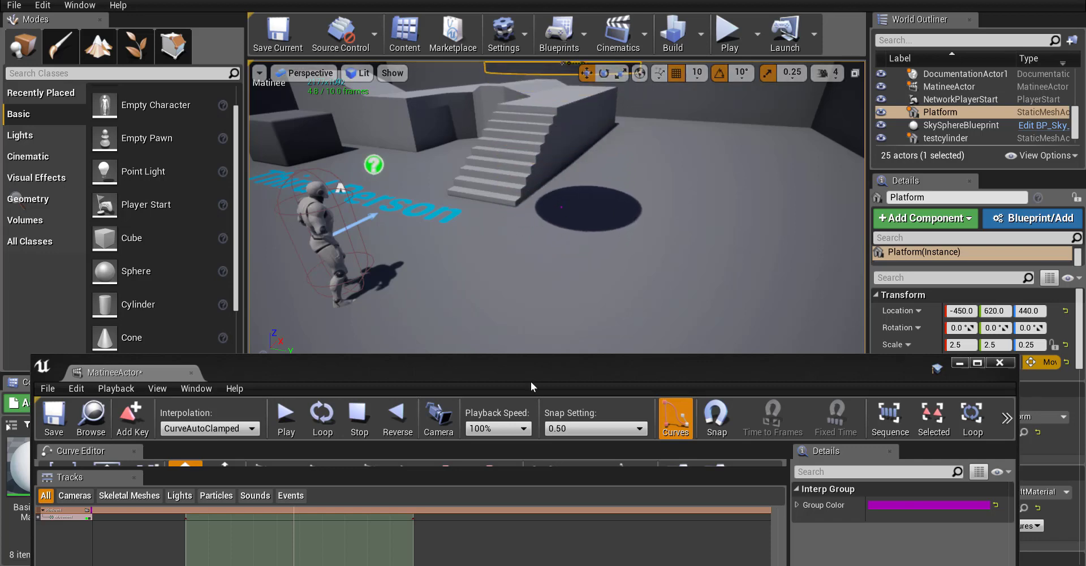
drag(484, 380, 512, 87)
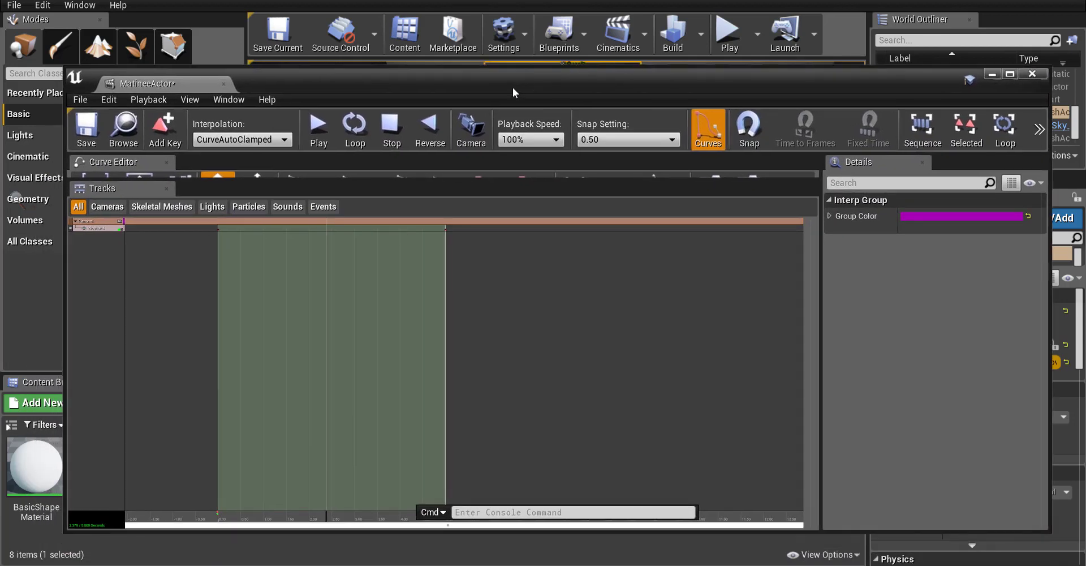
click(167, 132)
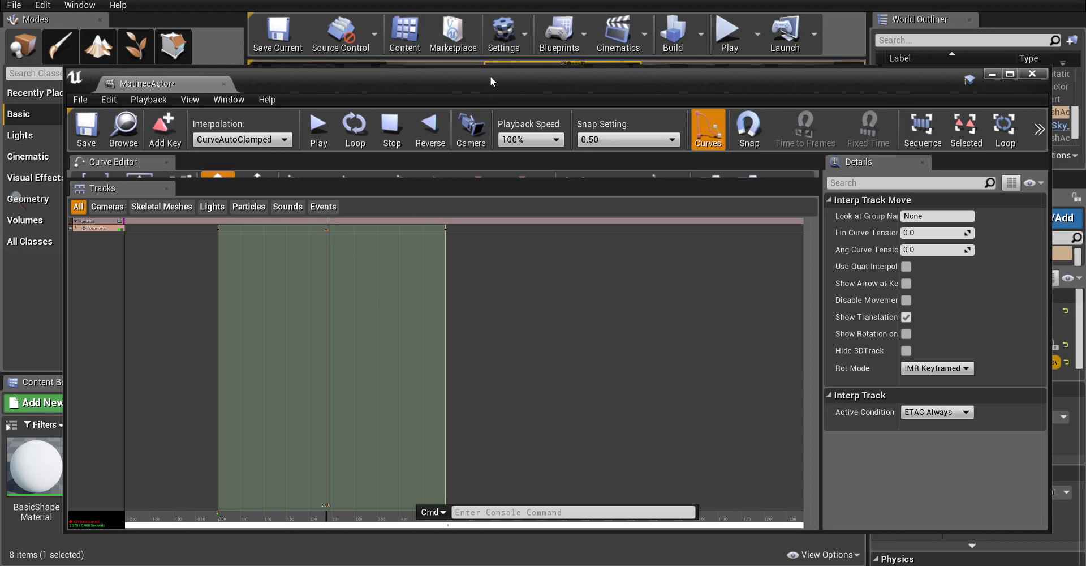
Step: Preview the platform's movement as a loop with the viewport uncovered, and save the level, agreeing to close Matinee
drag(491, 76, 537, 273)
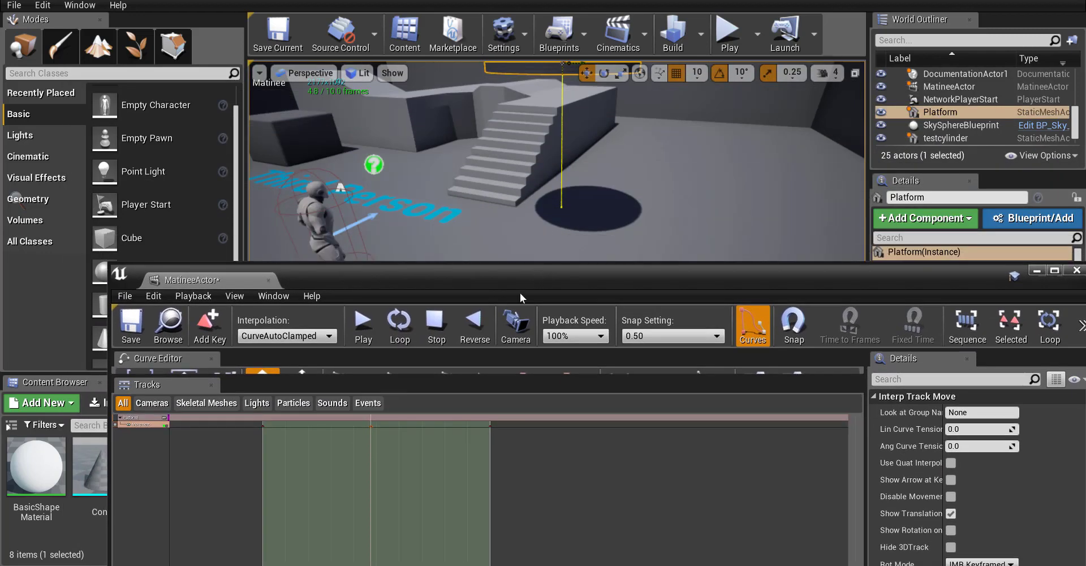
click(399, 331)
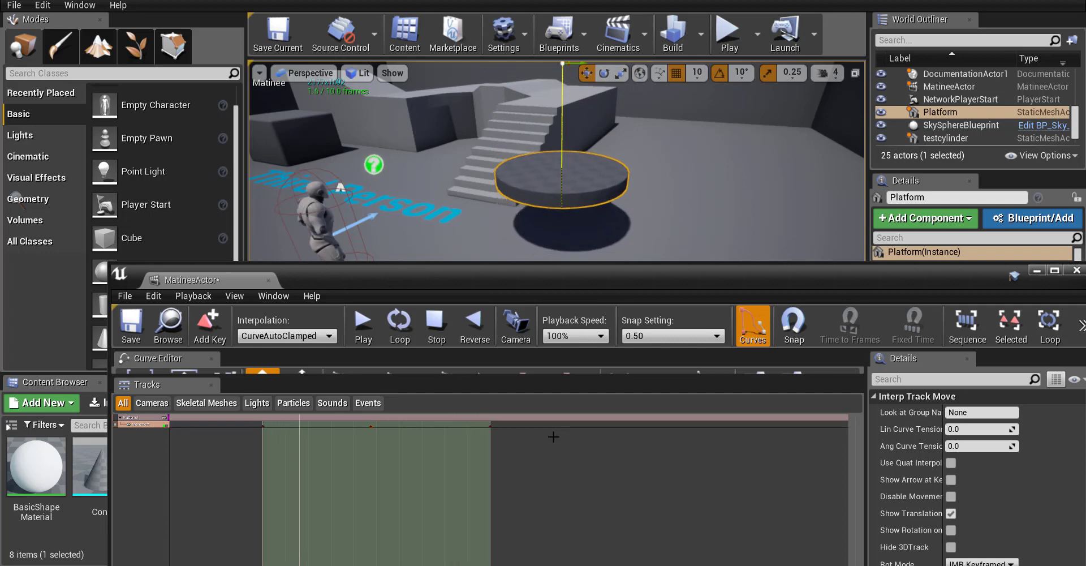
click(131, 327)
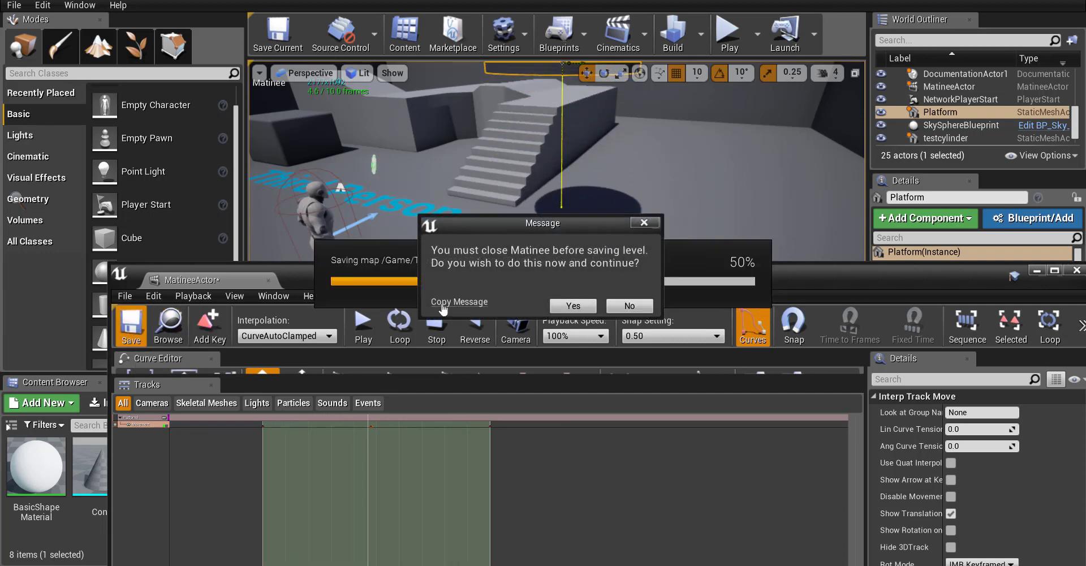
click(576, 308)
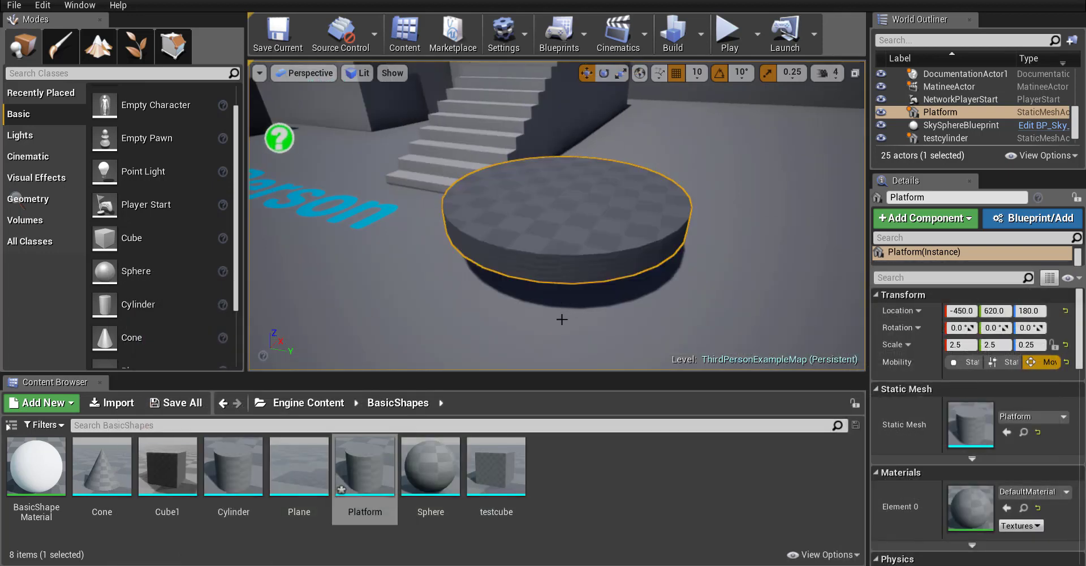
Step: Play-test the level by running the character to the platform and back, and stop the session
scroll(563, 314, down, 3)
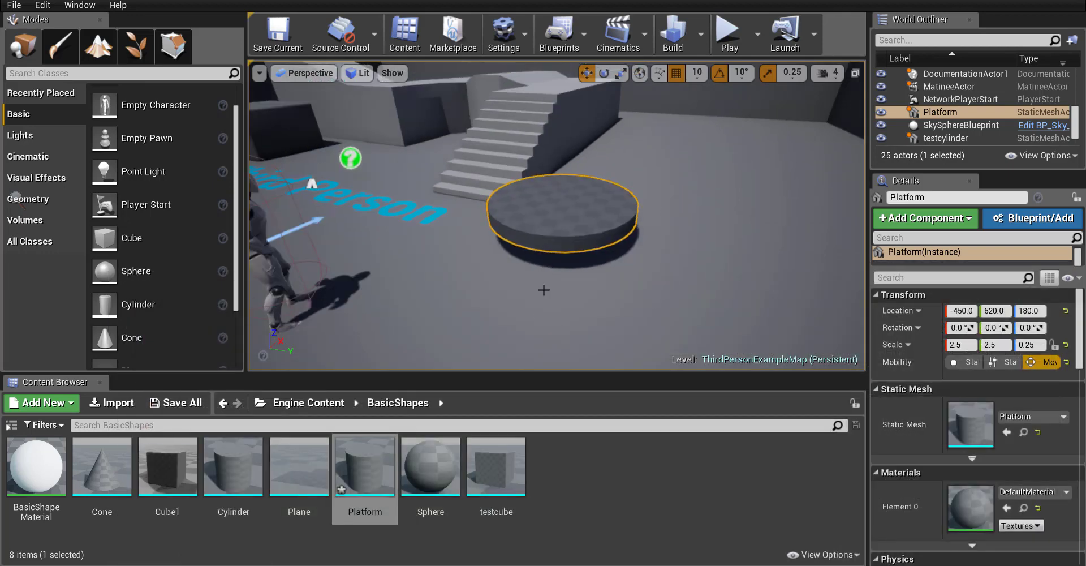
click(729, 34)
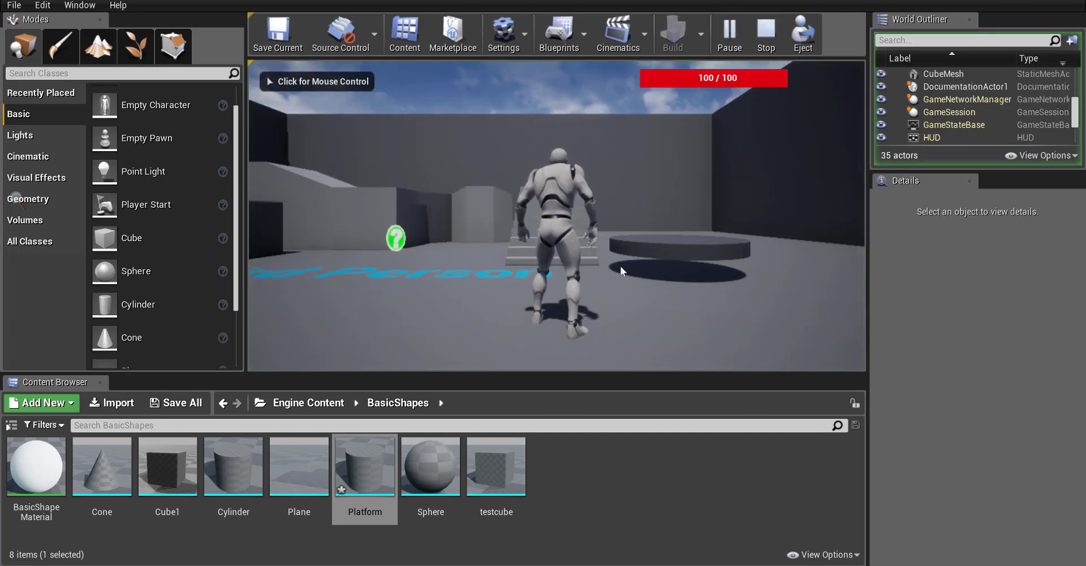
click(592, 267)
key(w)
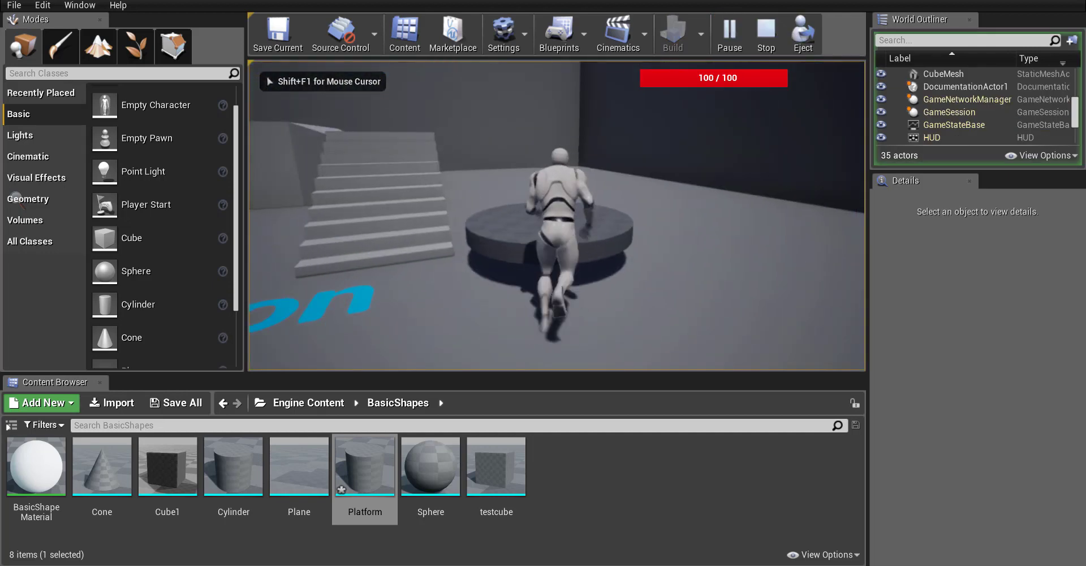
key(space)
key(s)
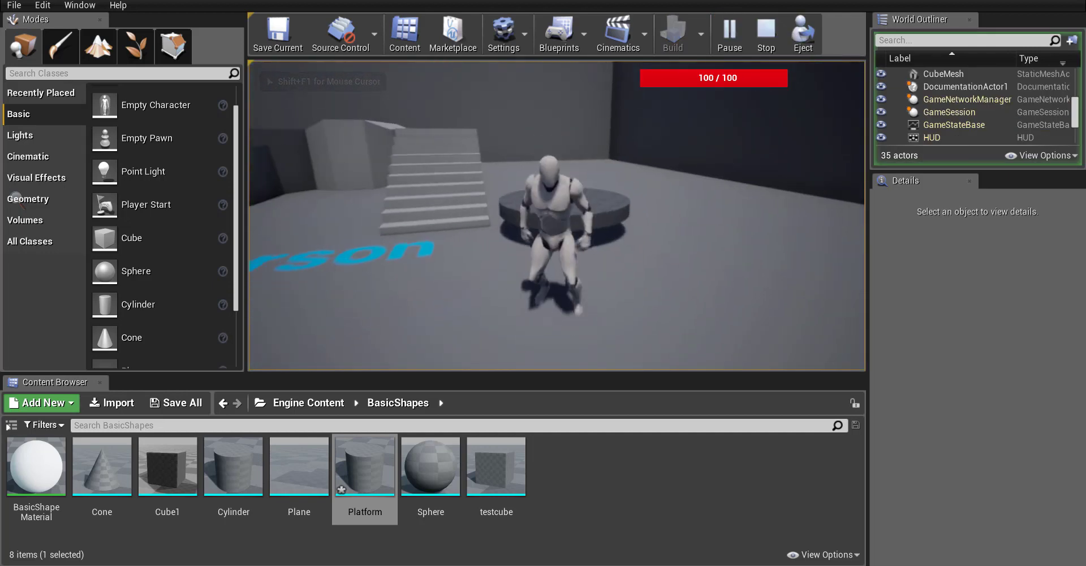
key(Escape)
Step: Move the Platform away from the stairs along the Y axis to Y 850
click(594, 217)
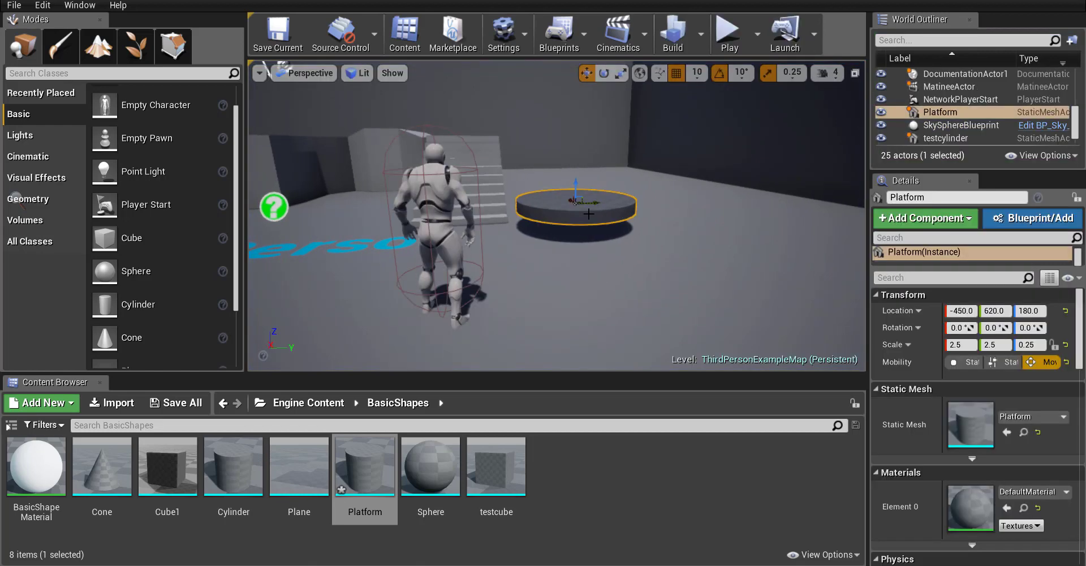
key(f)
key(d)
right_drag(557, 215, 701, 235)
key(w)
key(s)
key(a)
key(w)
key(s)
key(w)
key(a)
drag(614, 239, 832, 255)
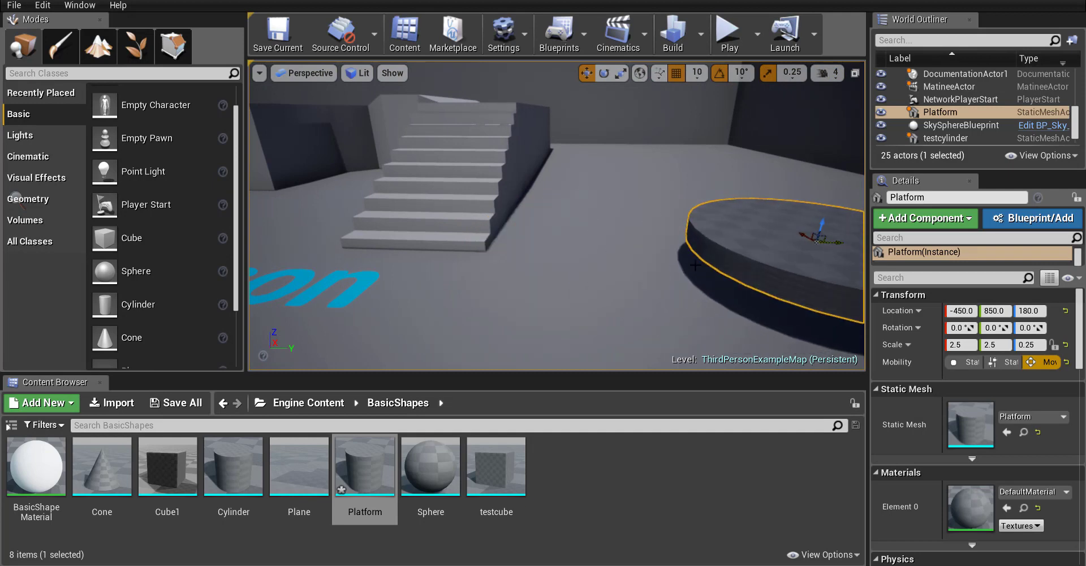
Step: Find the MatineeActor icon beneath the floor and raise it to Z 170
key(d)
right_drag(832, 255, 860, 265)
key(s)
key(w)
key(d)
key(w)
key(w)
click(618, 226)
key(s)
key(w)
mouse_move(536, 197)
right_down()
mouse_move(535, 226)
mouse_move(537, 196)
right_up()
click(469, 195)
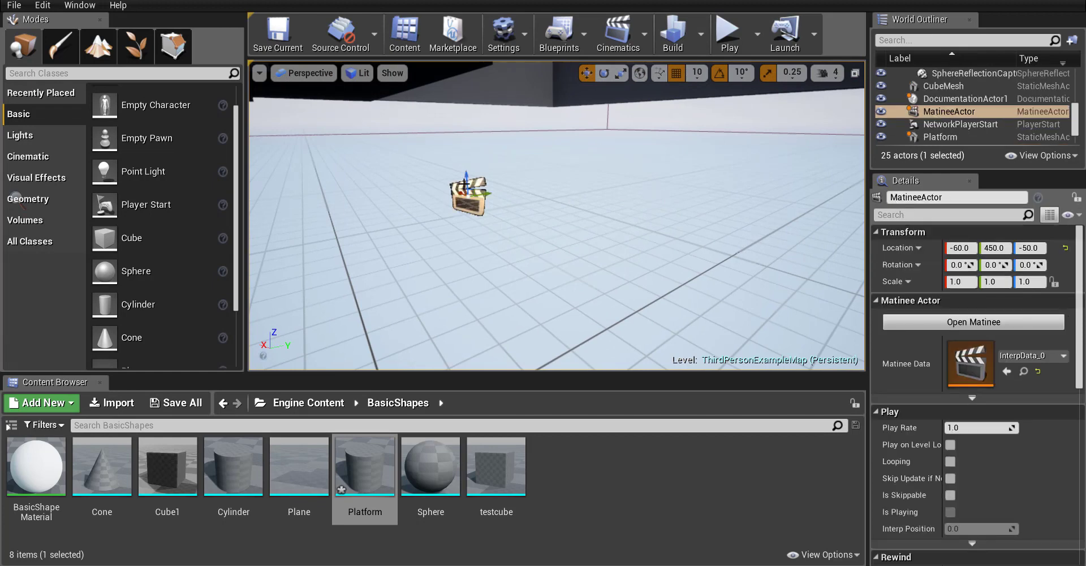
drag(466, 175, 465, 40)
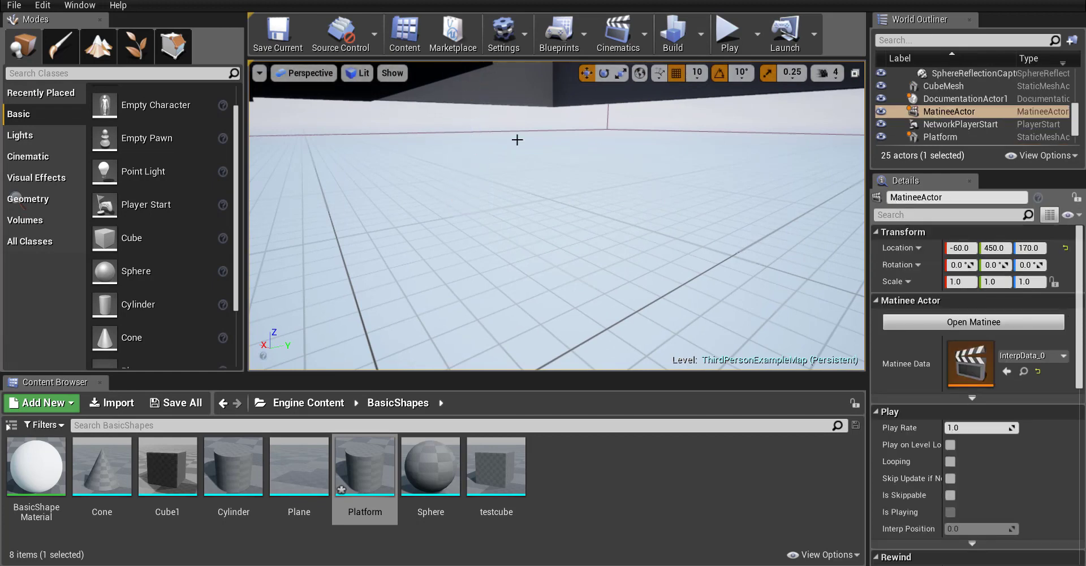
Step: Move the MatineeActor along the Y axis to Y 740, beside the stairs
key(s)
right_drag(516, 139, 372, 204)
key(w)
drag(405, 222, 640, 265)
Step: Enable Play on Level Load and Looping for the MatineeActor
mouse_move(639, 266)
right_down()
mouse_move(470, 249)
mouse_move(418, 277)
mouse_move(430, 294)
mouse_move(407, 266)
mouse_move(635, 272)
right_up()
key(s)
key(w)
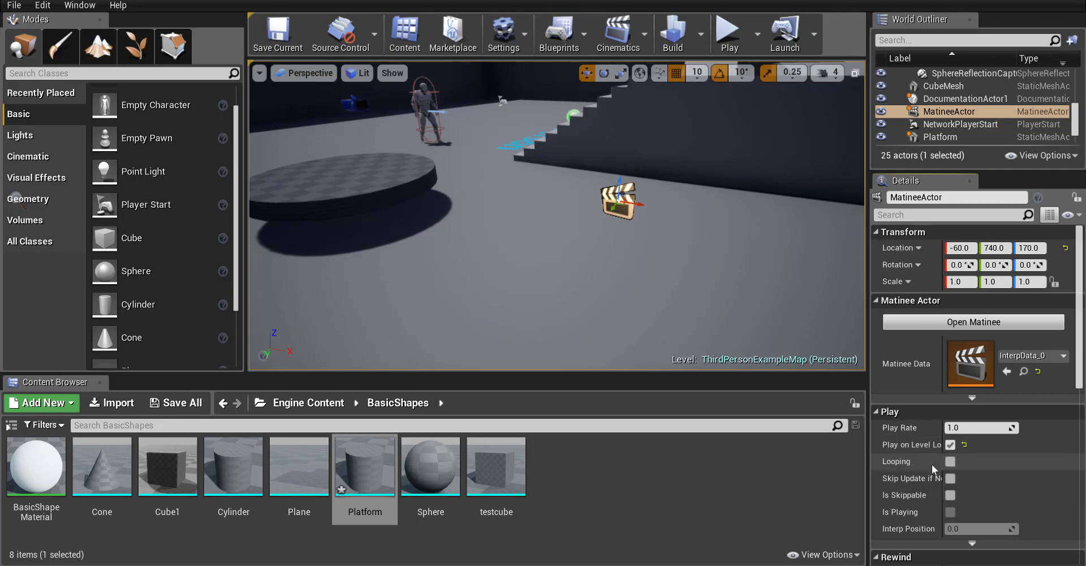
click(951, 462)
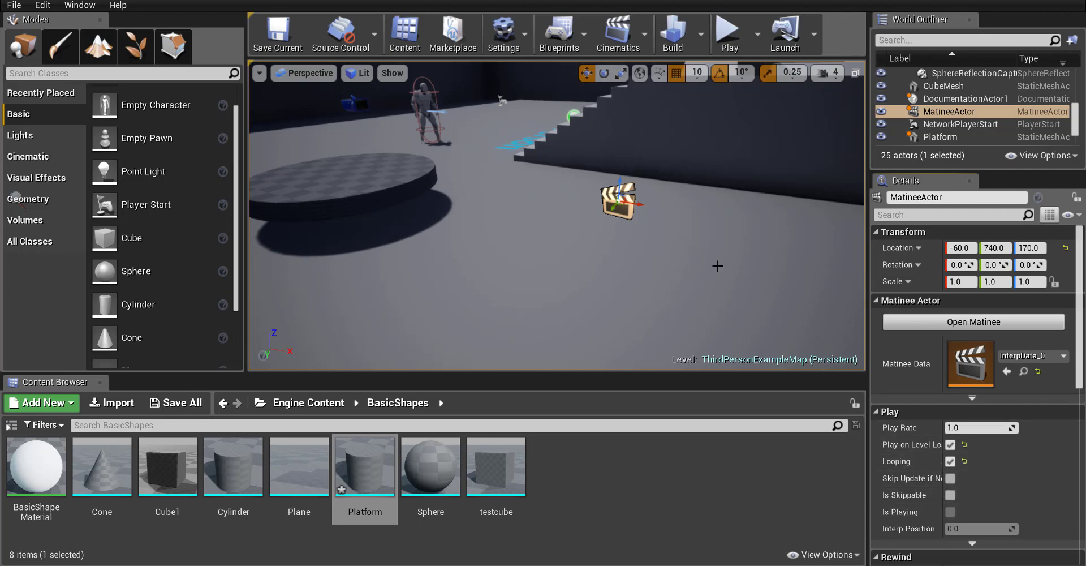
Step: Play-test the level by jumping the character onto the moving platform and riding it, and stop the session
click(728, 34)
key(a)
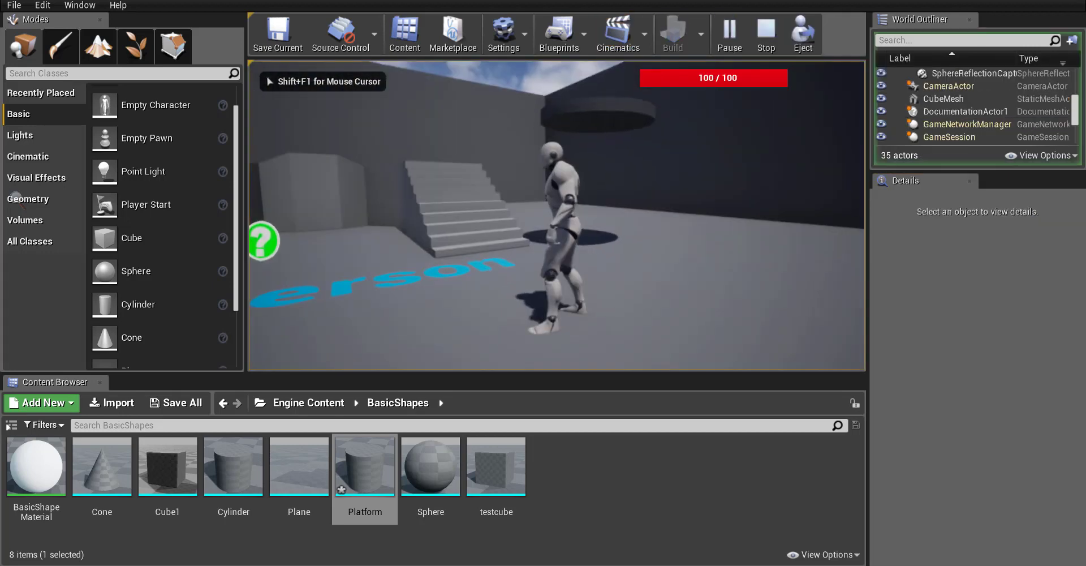
key(w)
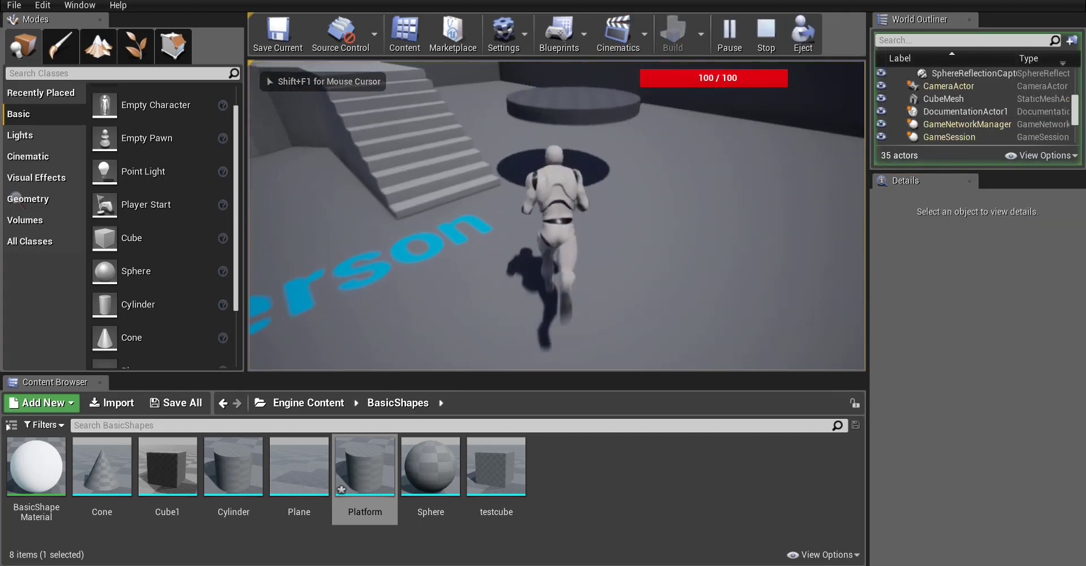
key(space)
key(s)
key(w)
key(space)
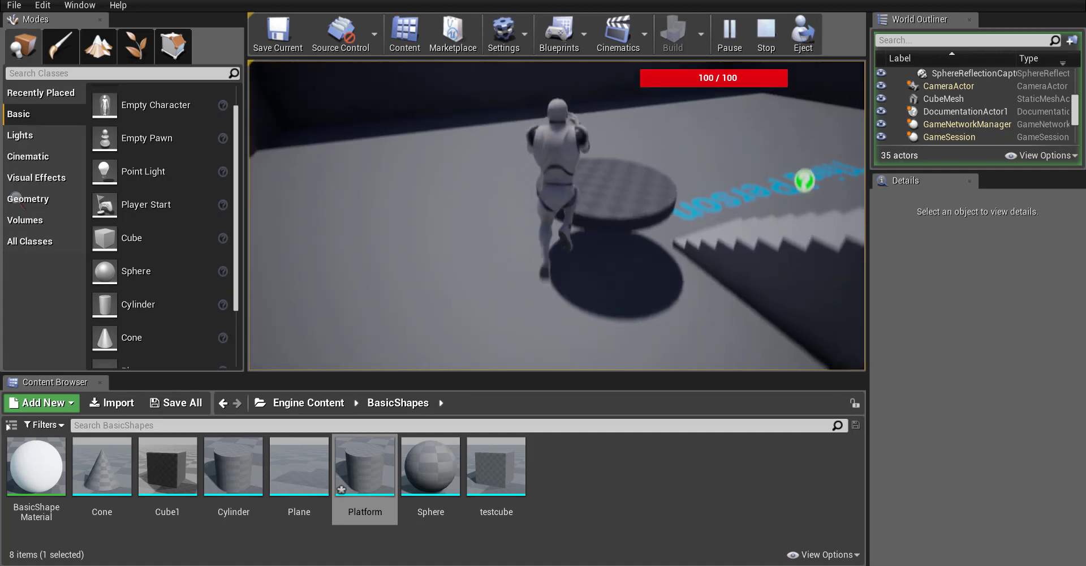
key(w)
key(s)
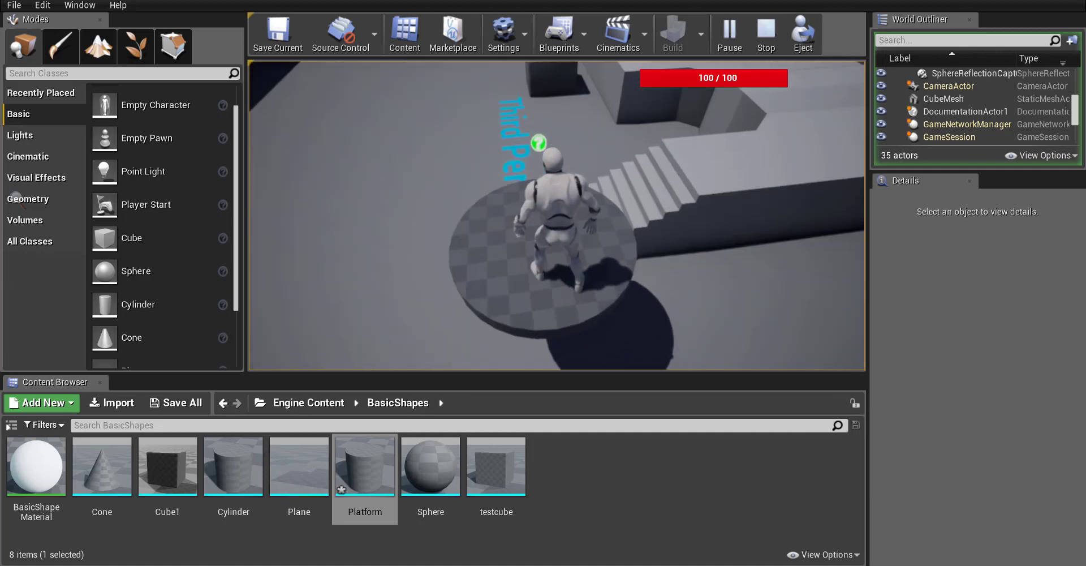
key(a)
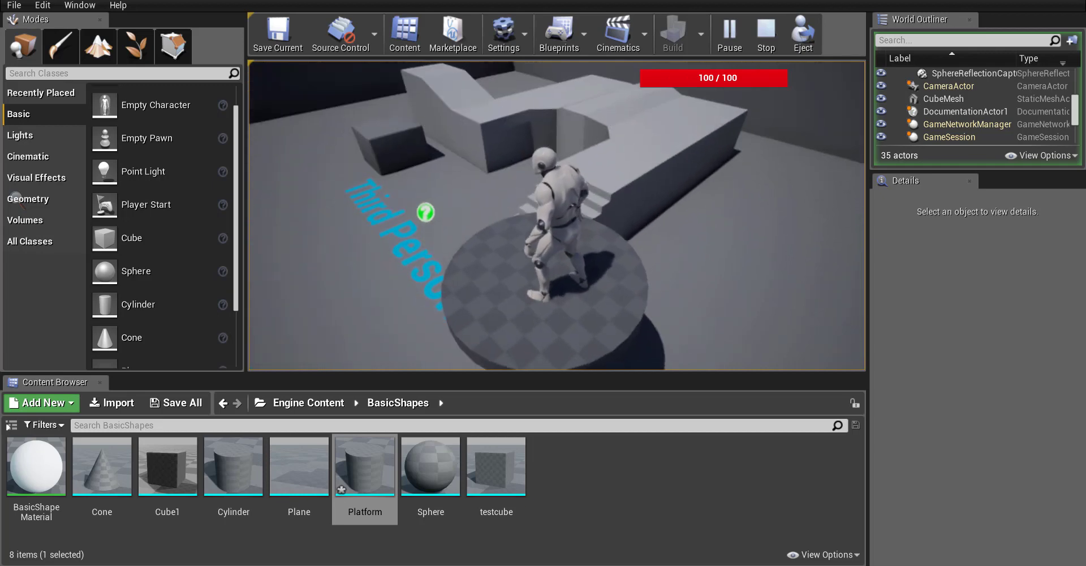
key(Escape)
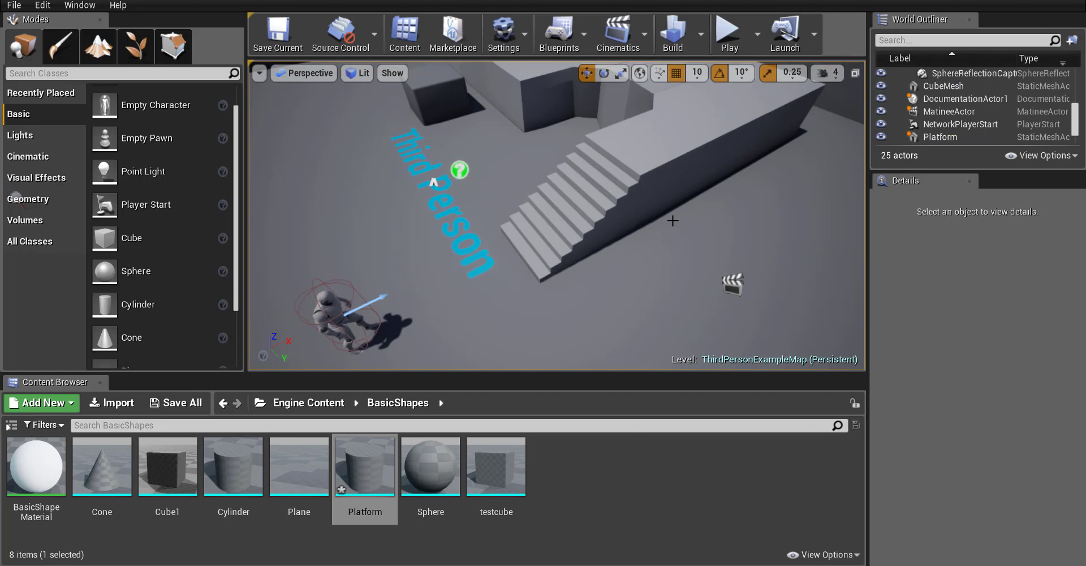
Step: Select the Platform disc in the level
scroll(629, 308, down, 1)
mouse_move(629, 308)
right_down()
mouse_move(730, 334)
mouse_move(747, 323)
mouse_move(750, 334)
mouse_move(662, 343)
mouse_move(629, 309)
right_up()
click(481, 245)
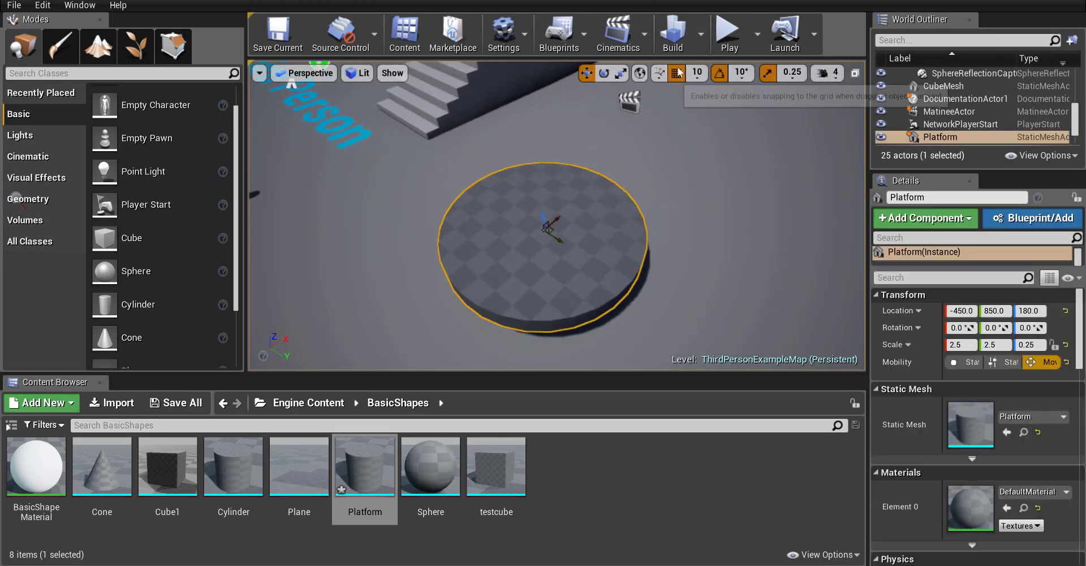
click(700, 36)
click(701, 36)
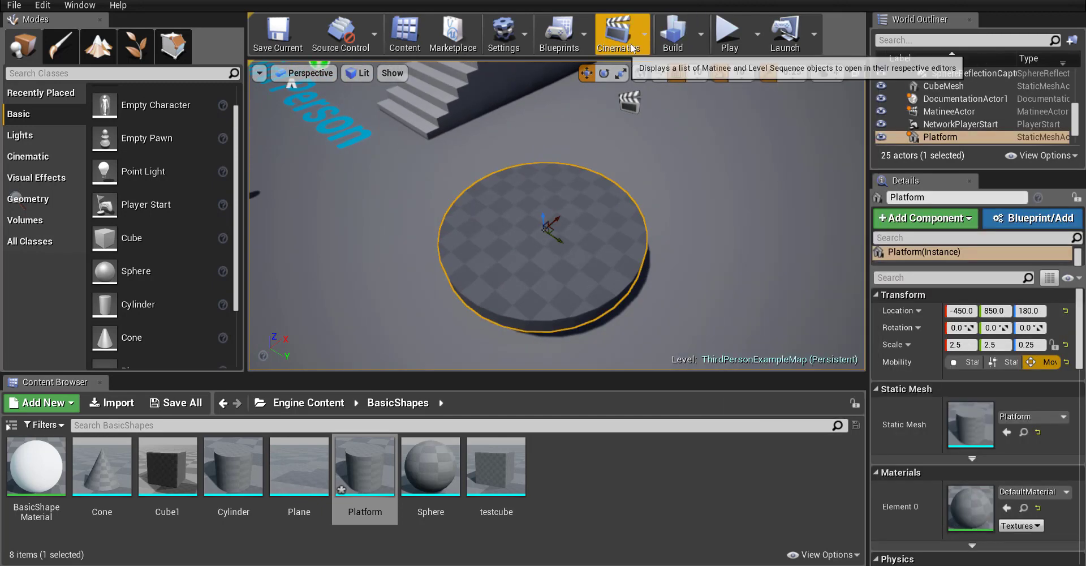
Step: Open the MatineeActor sequence, rotate the Platform upright at the middle keyframe of its movement track, and close the Matinee editor
click(644, 35)
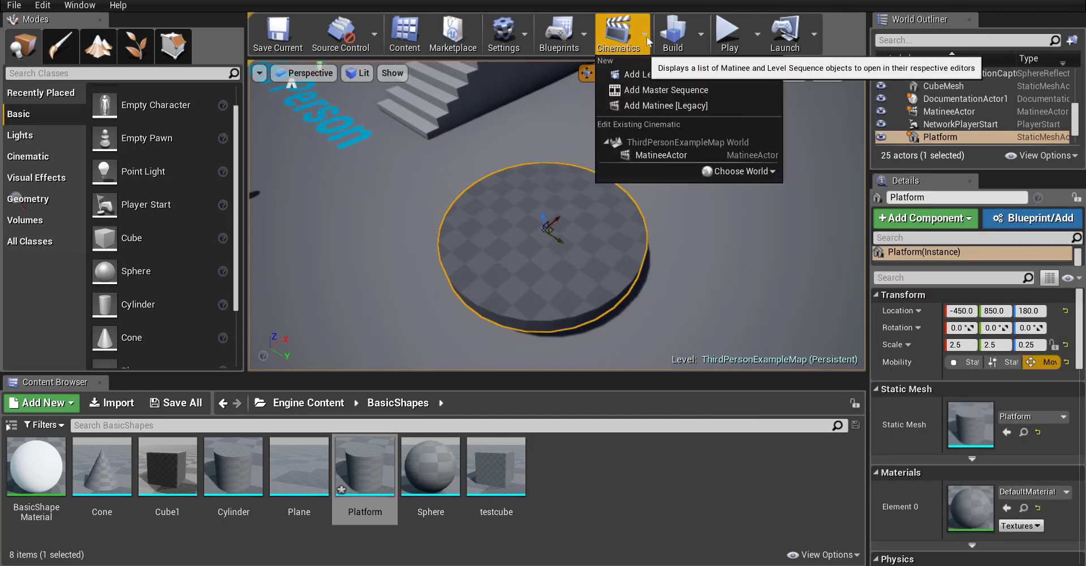
click(657, 154)
drag(585, 270, 584, 65)
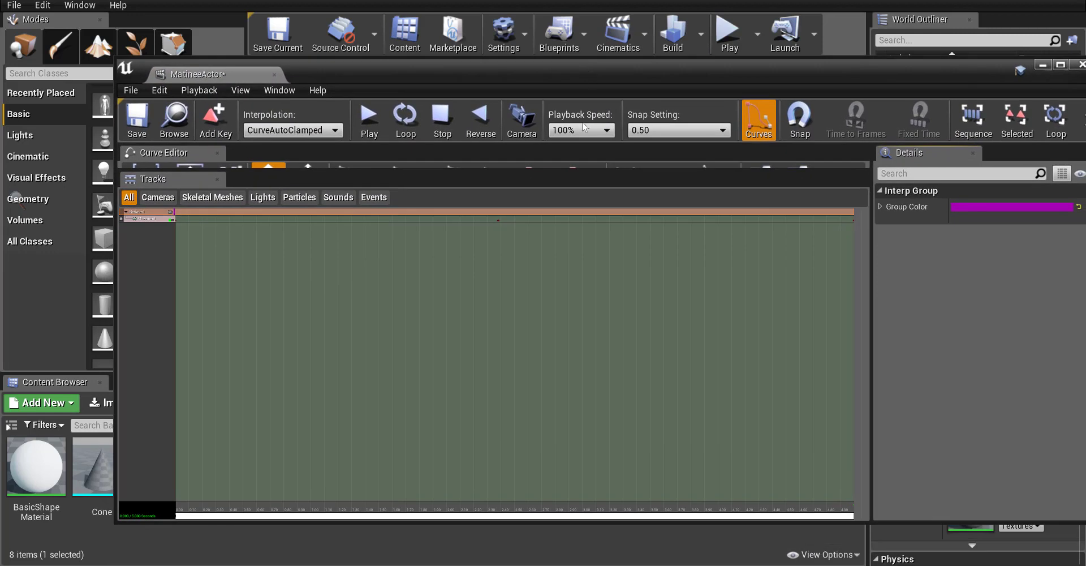
click(498, 220)
drag(561, 77, 466, 251)
right_drag(486, 170, 462, 168)
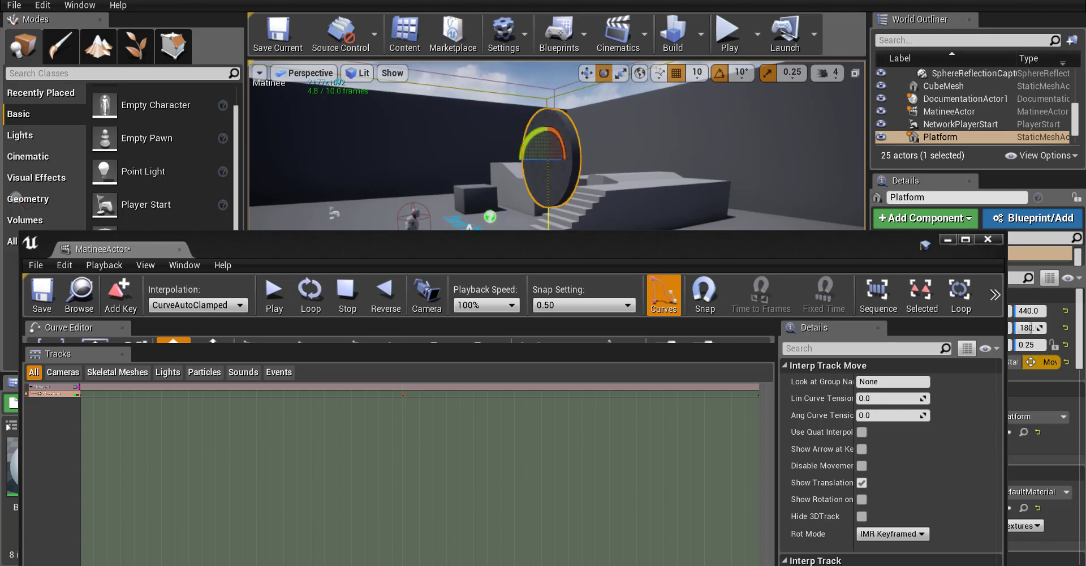
drag(599, 250, 609, 144)
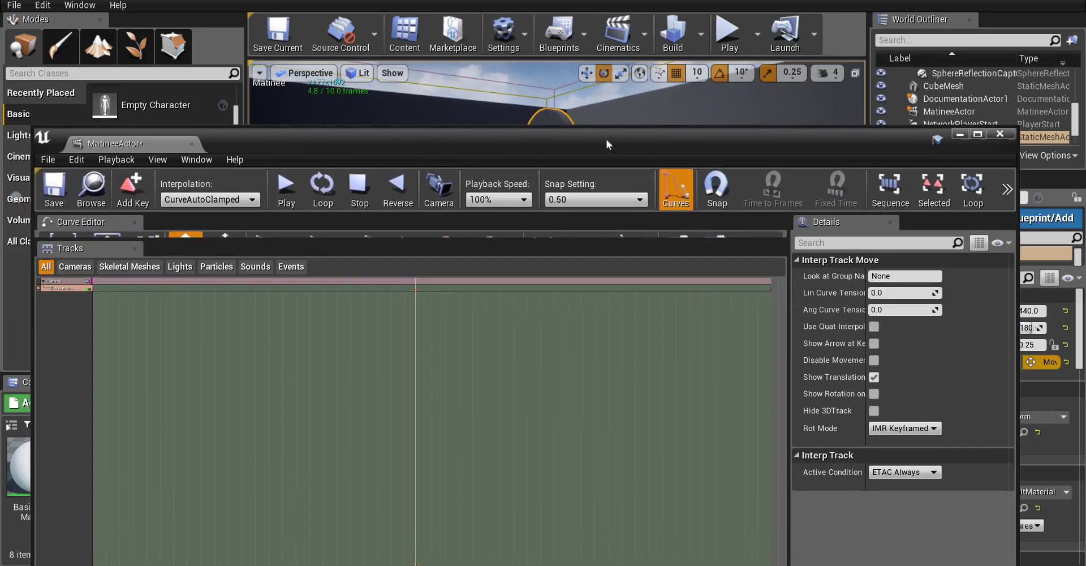
click(999, 133)
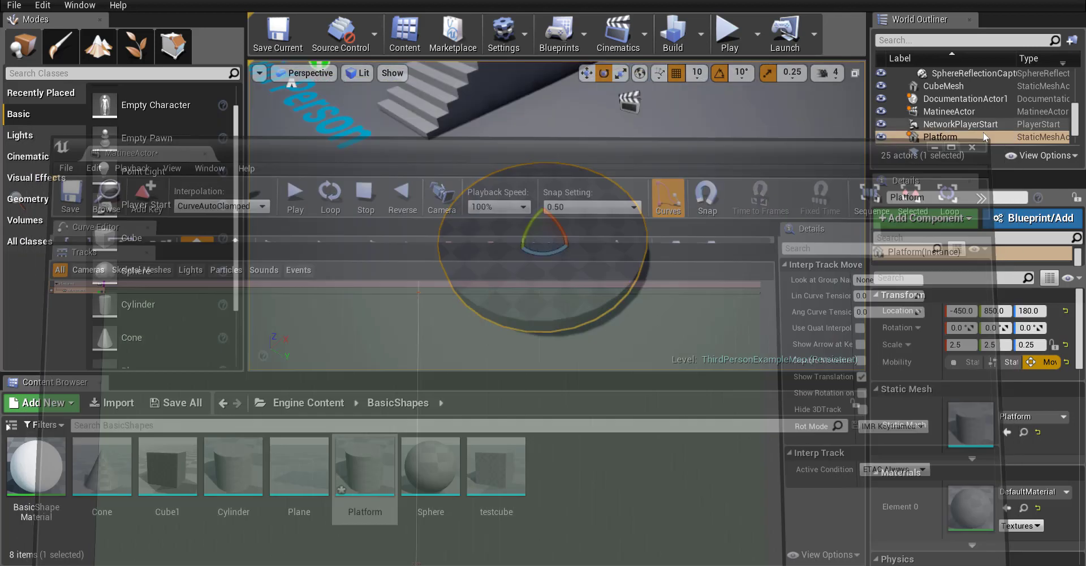
Step: Play-test the level by running the character around the rotating platform and jumping onto it, and stop the session
click(727, 31)
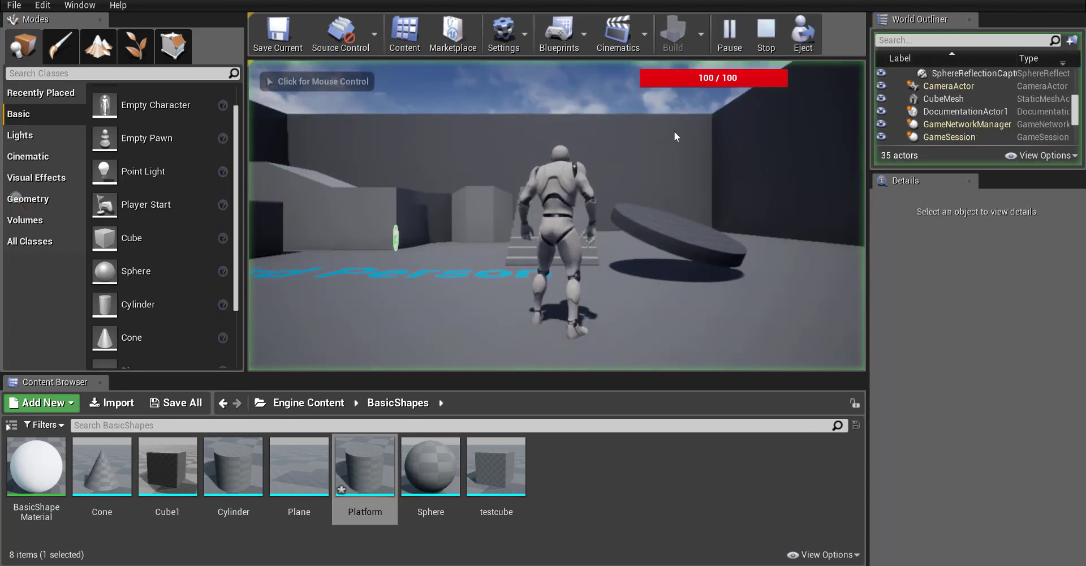
click(701, 209)
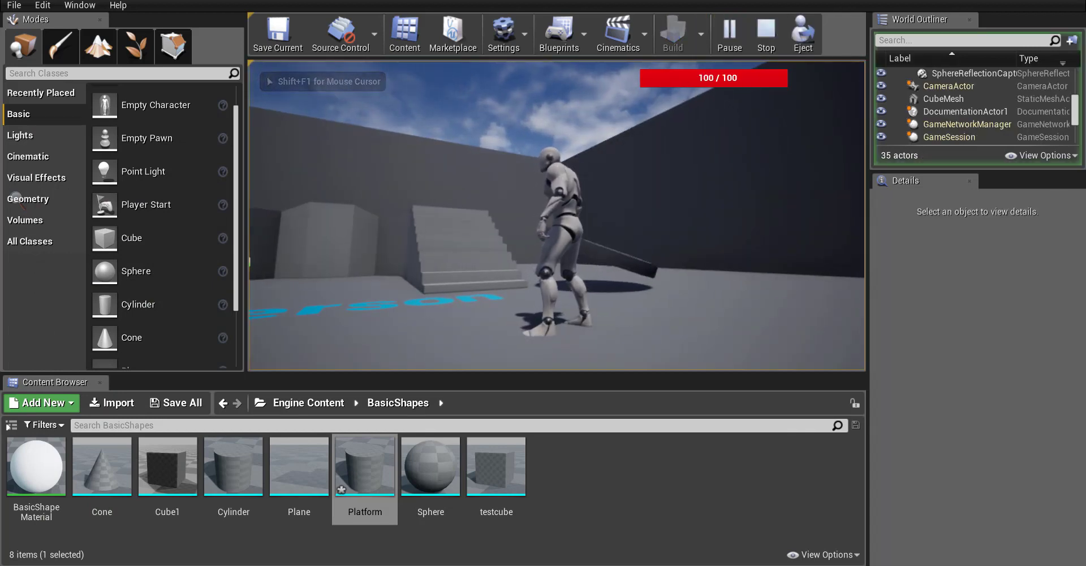
key(w)
key(space)
key(w)
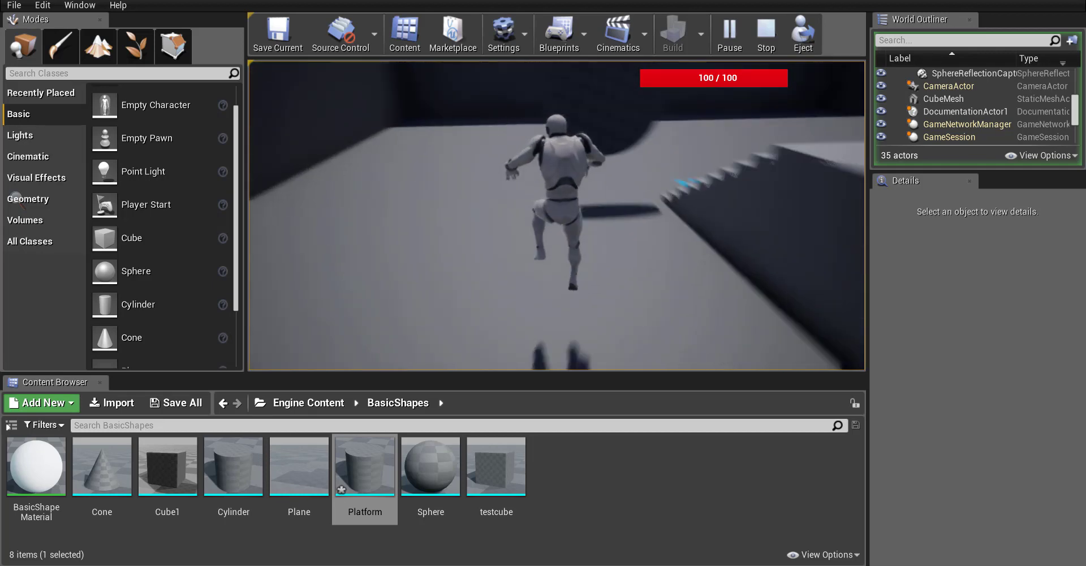
key(w)
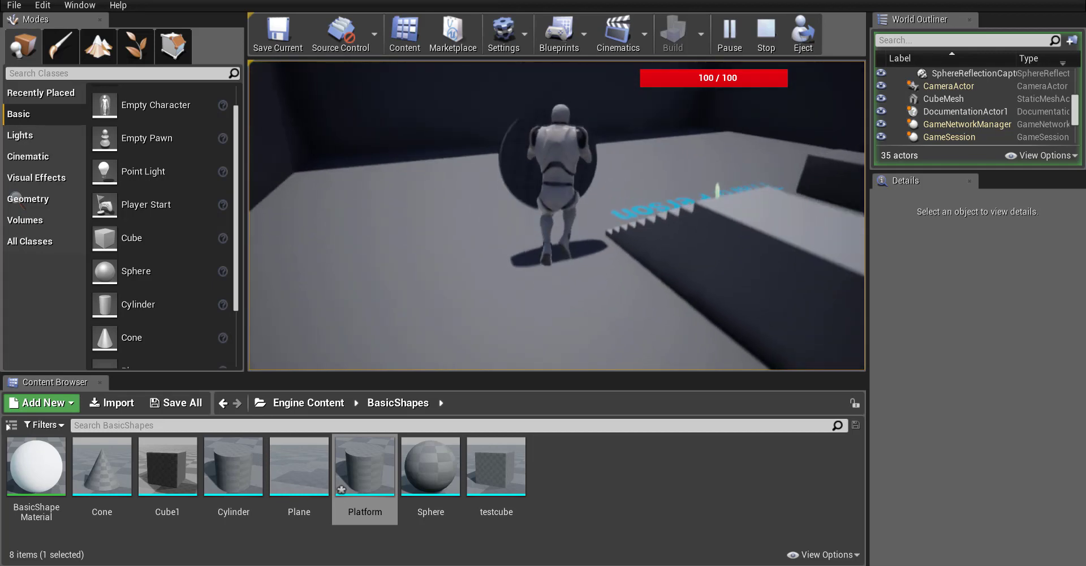
key(w)
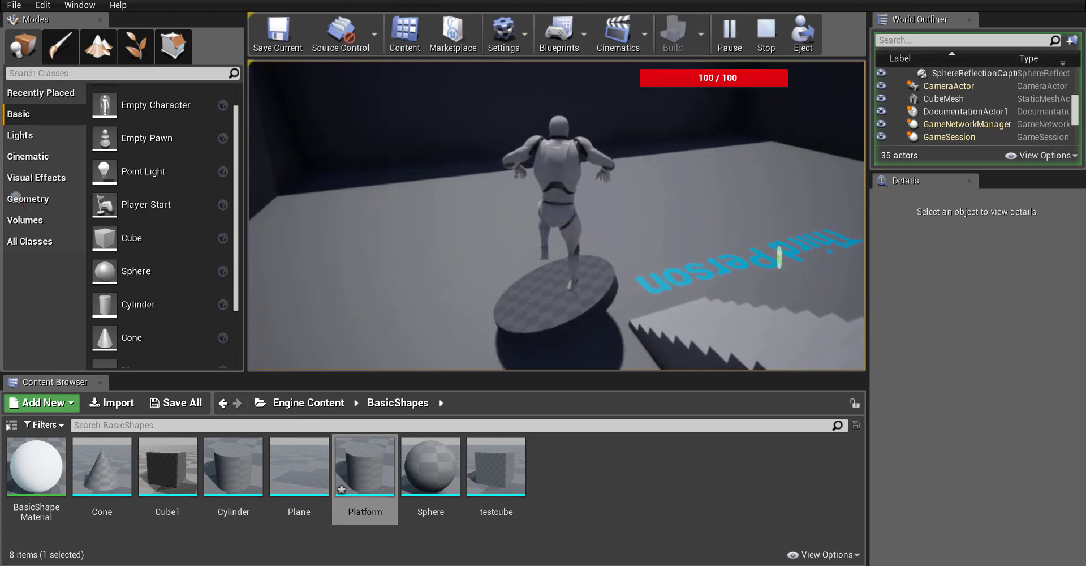
key(s)
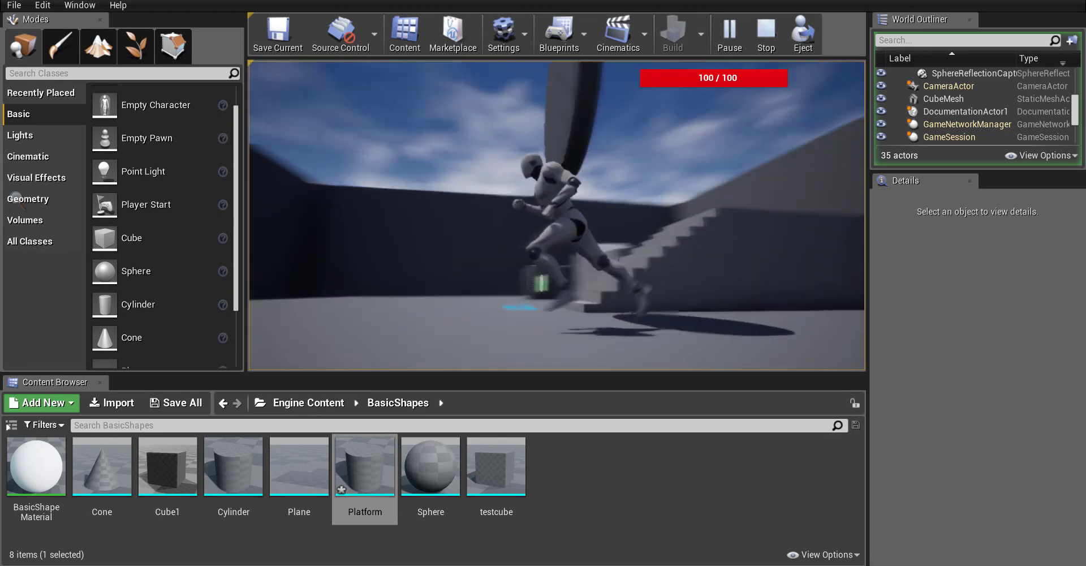
key(w)
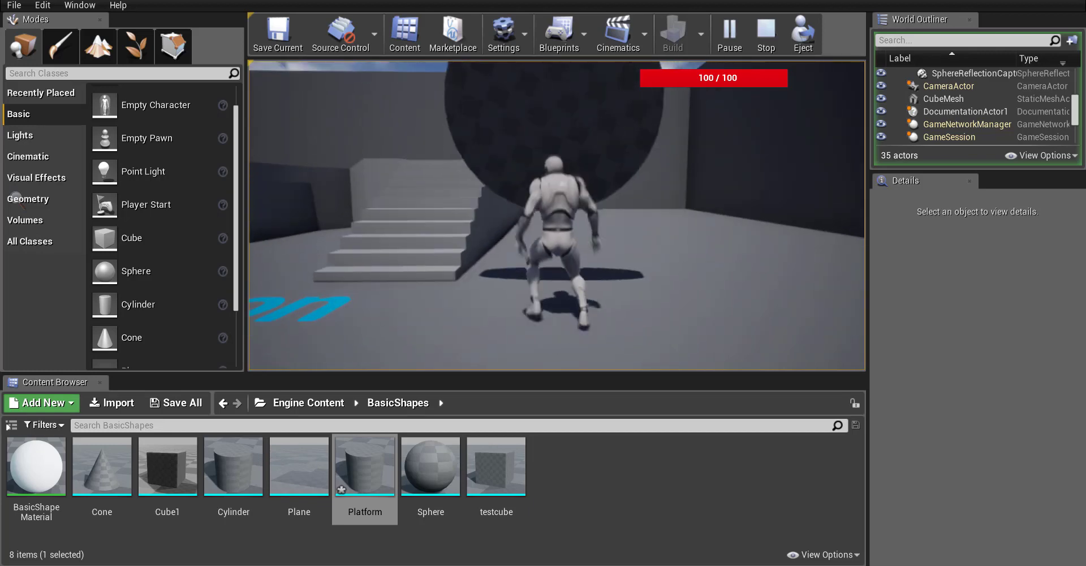
key(w)
key(space)
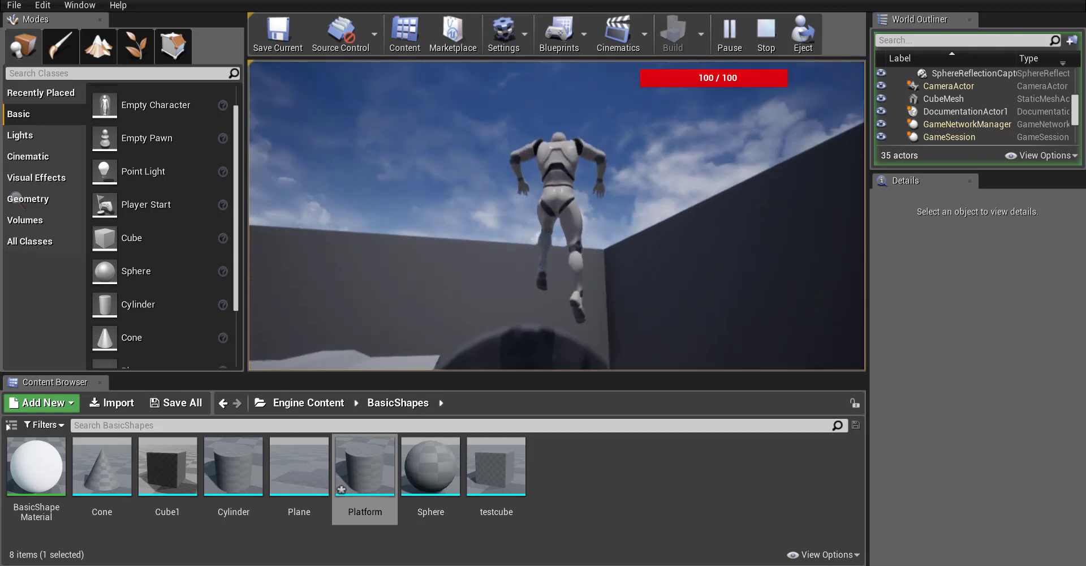
key(w)
key(space)
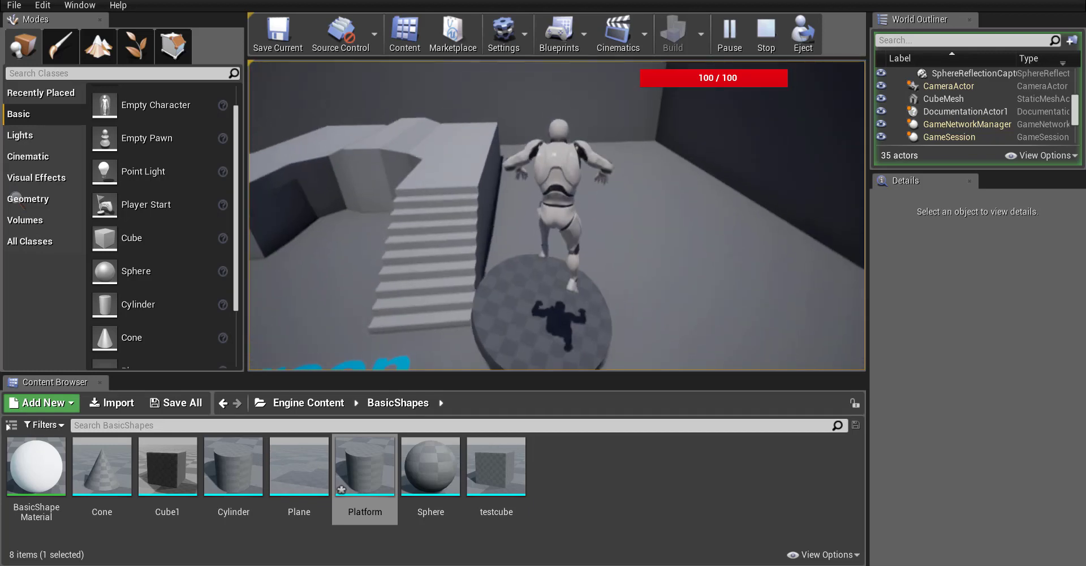
key(d)
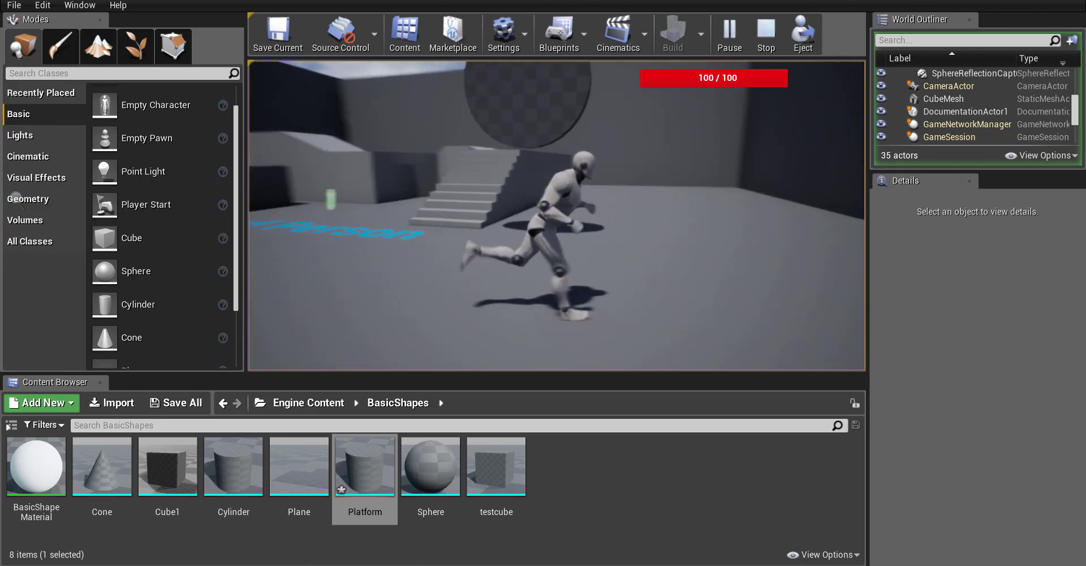
key(w)
key(a)
key(w)
key(space)
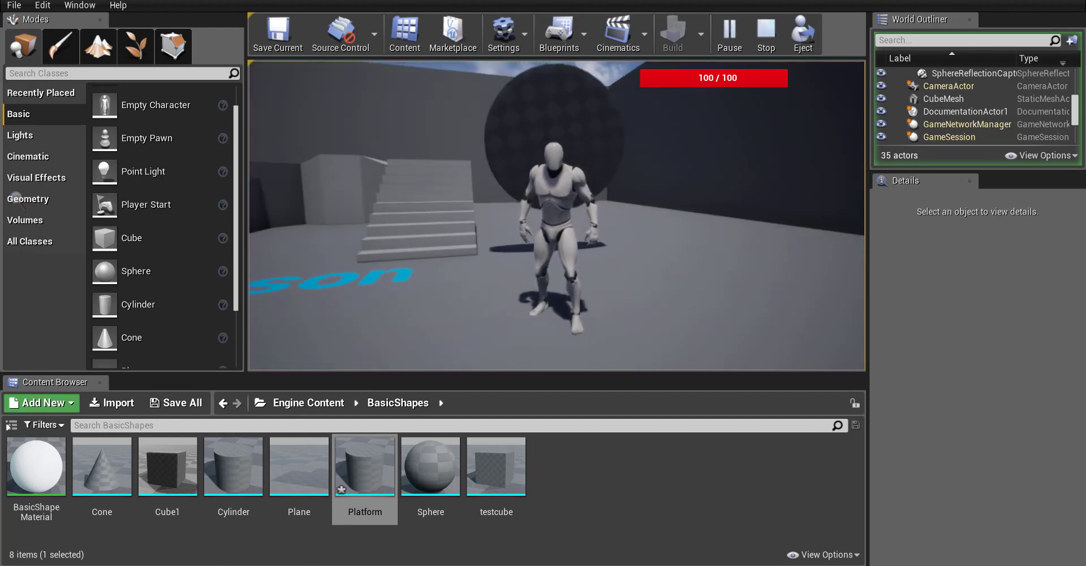
key(w)
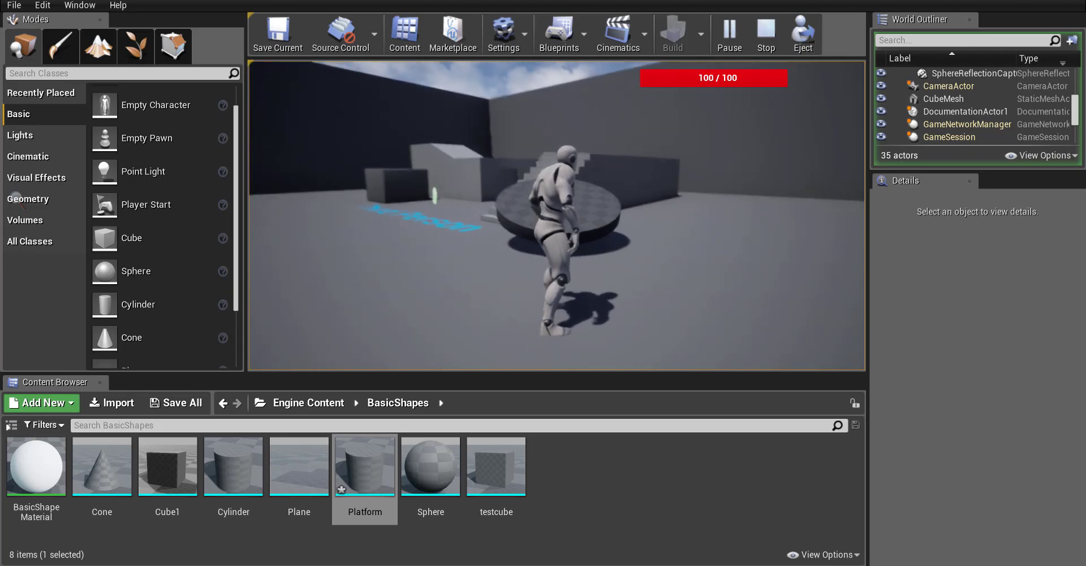
key(Escape)
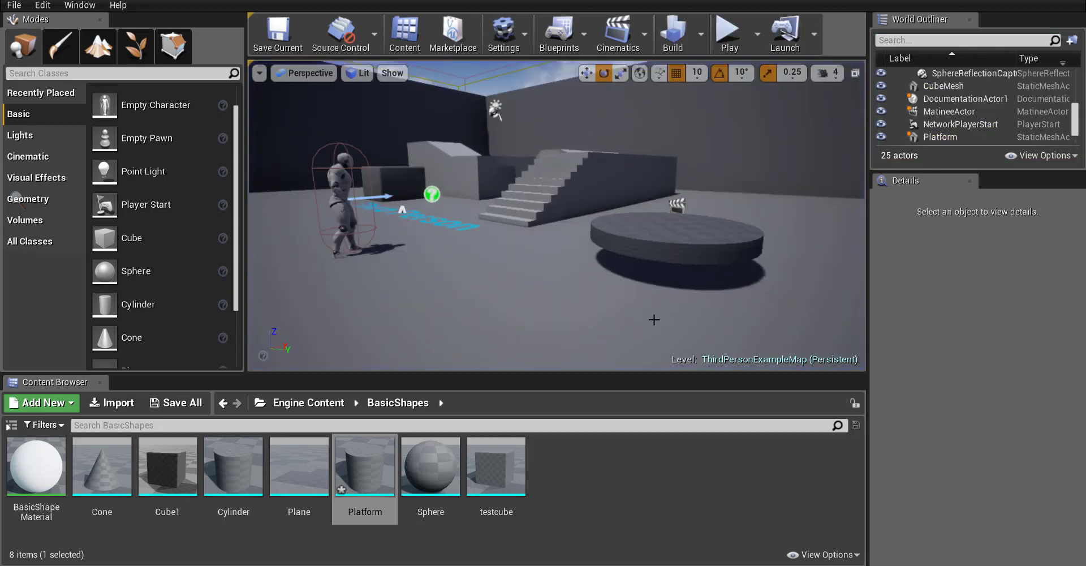
Step: Convert the Platform disc into a Blueprint class named Platform_Blueprint in the Content folder and close its Blueprint editor
right_drag(587, 325, 559, 287)
click(559, 213)
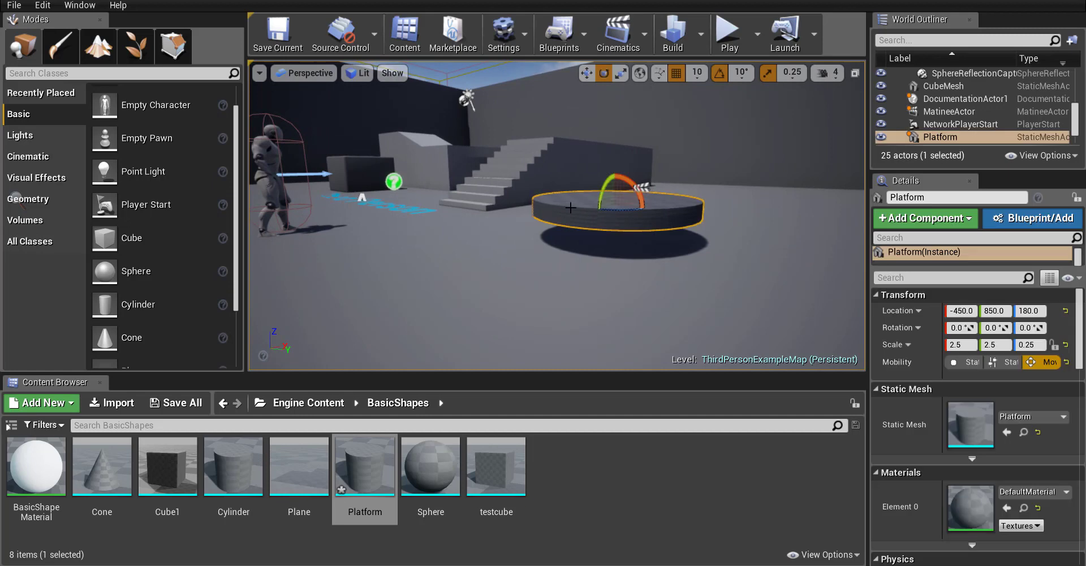
click(1031, 222)
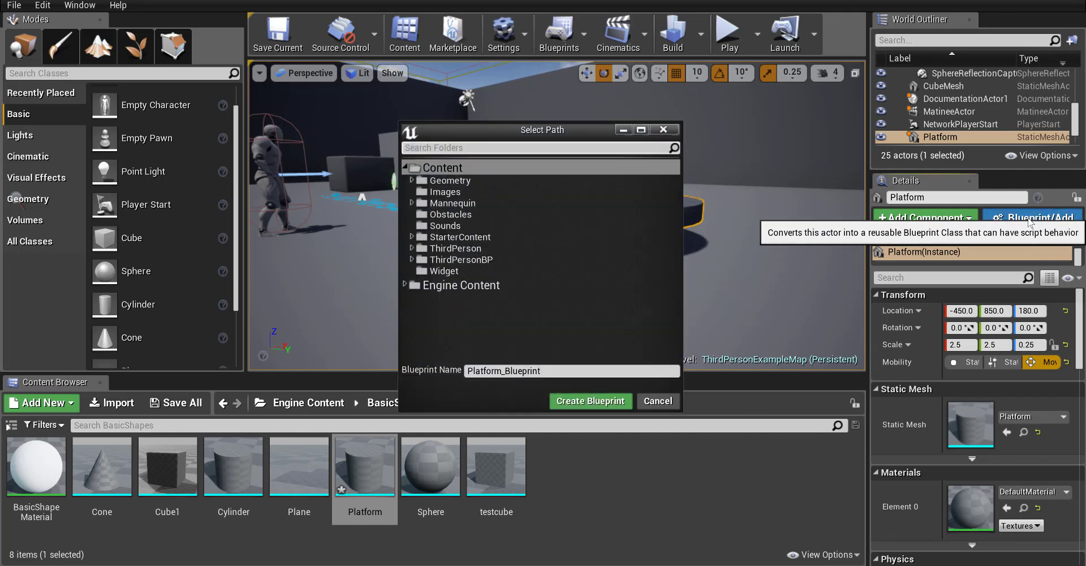
click(586, 401)
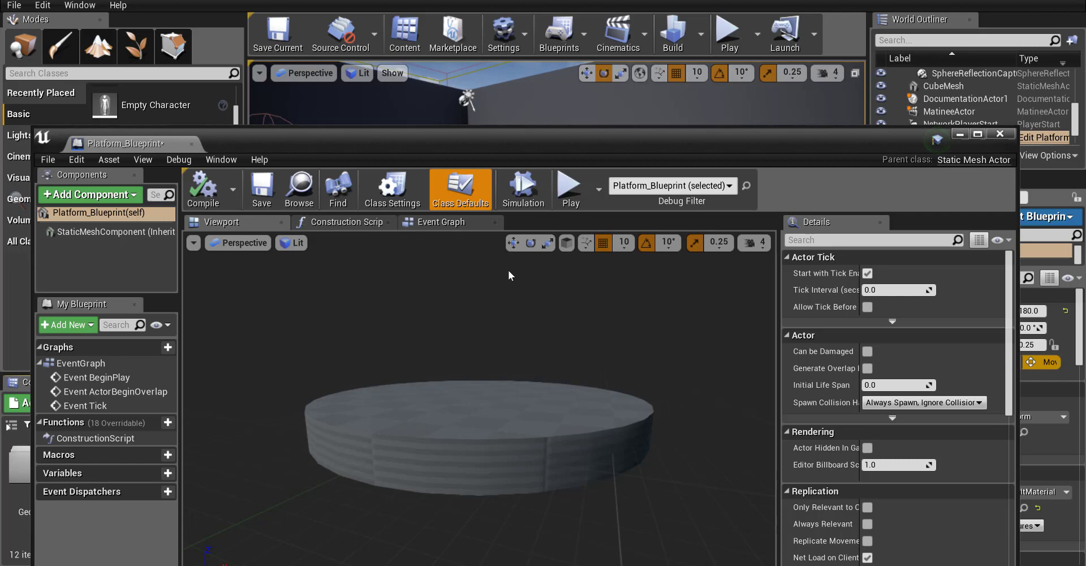
click(993, 136)
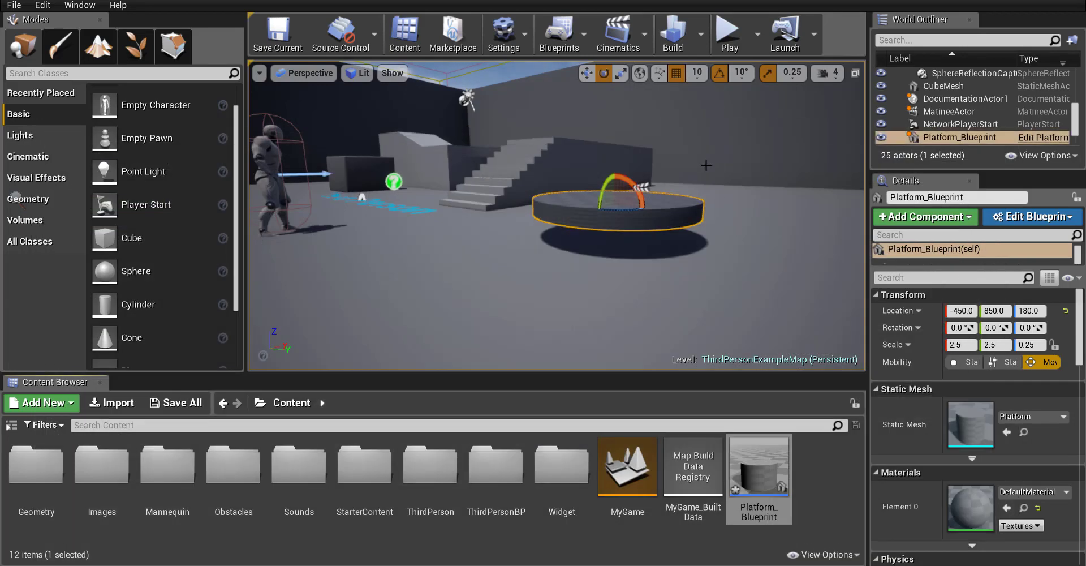
Step: Play-test the level with the Blueprint platform by jumping the character onto it and moving around on top, and stop the session
click(729, 35)
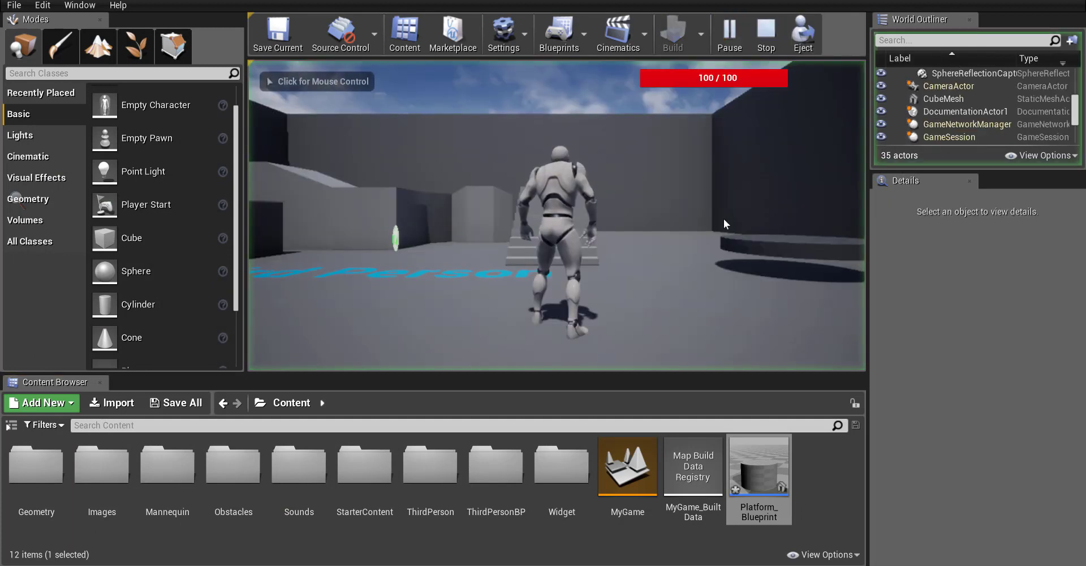
key(d)
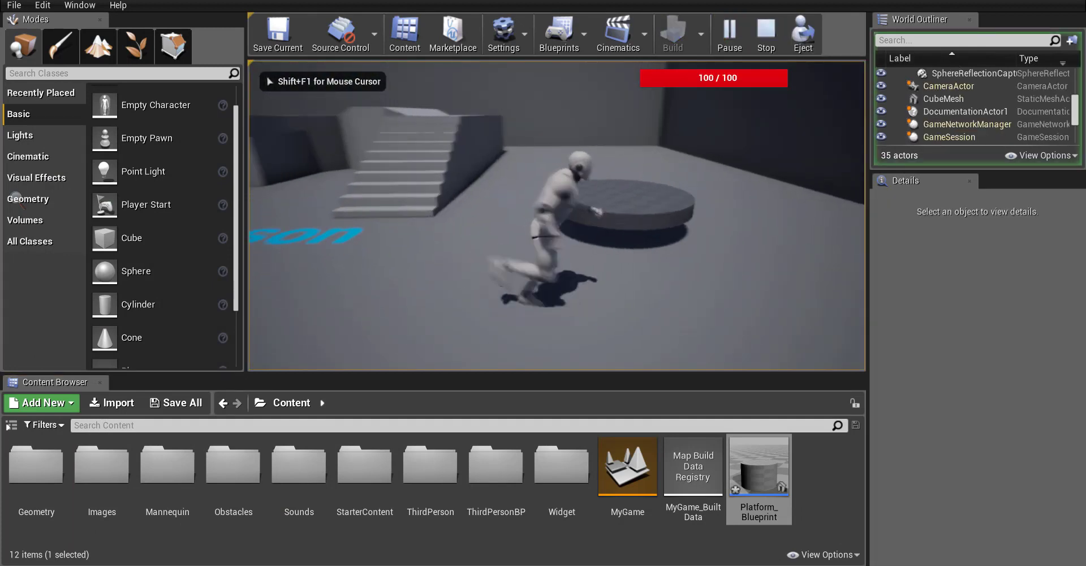
key(w)
key(d)
key(s)
key(a)
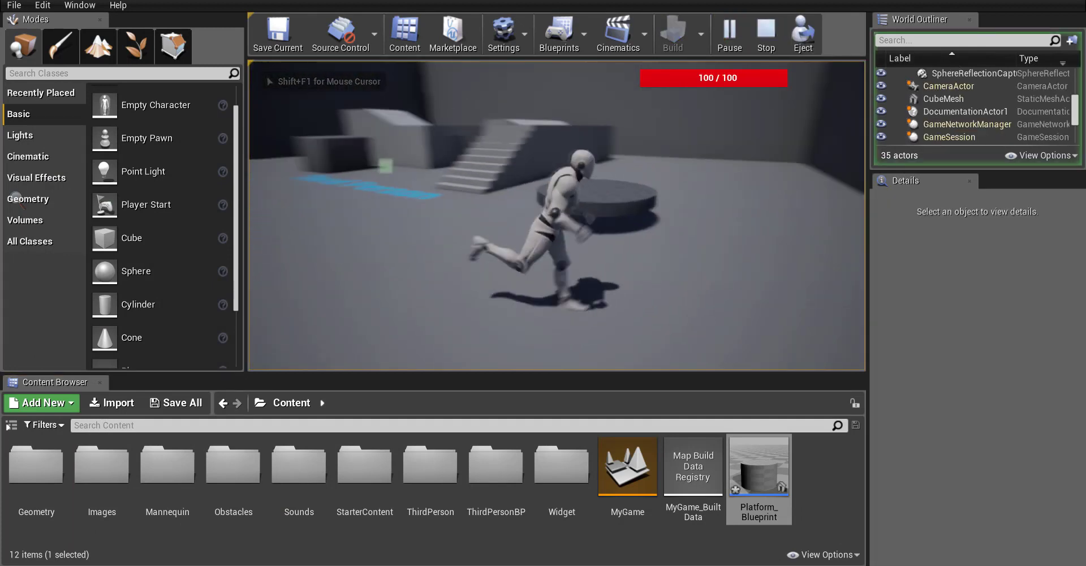
key(w)
key(space)
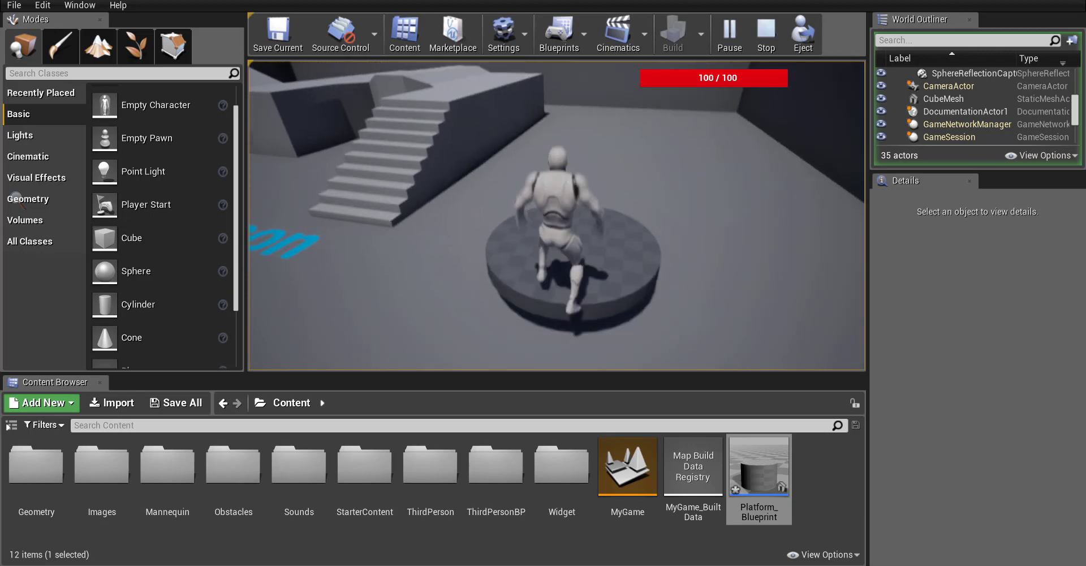
key(w)
key(s)
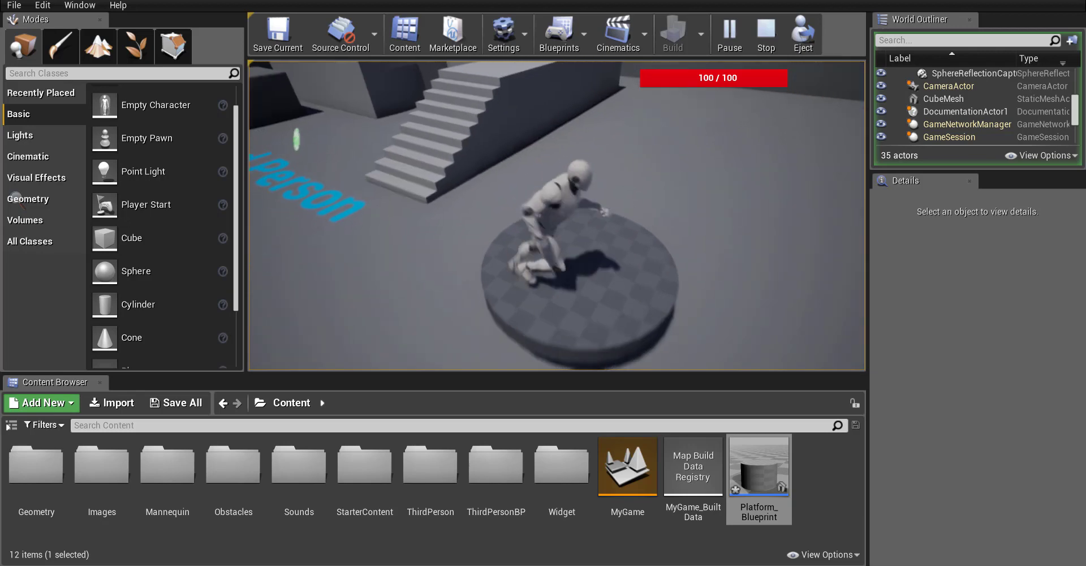
key(a)
key(w)
key(space)
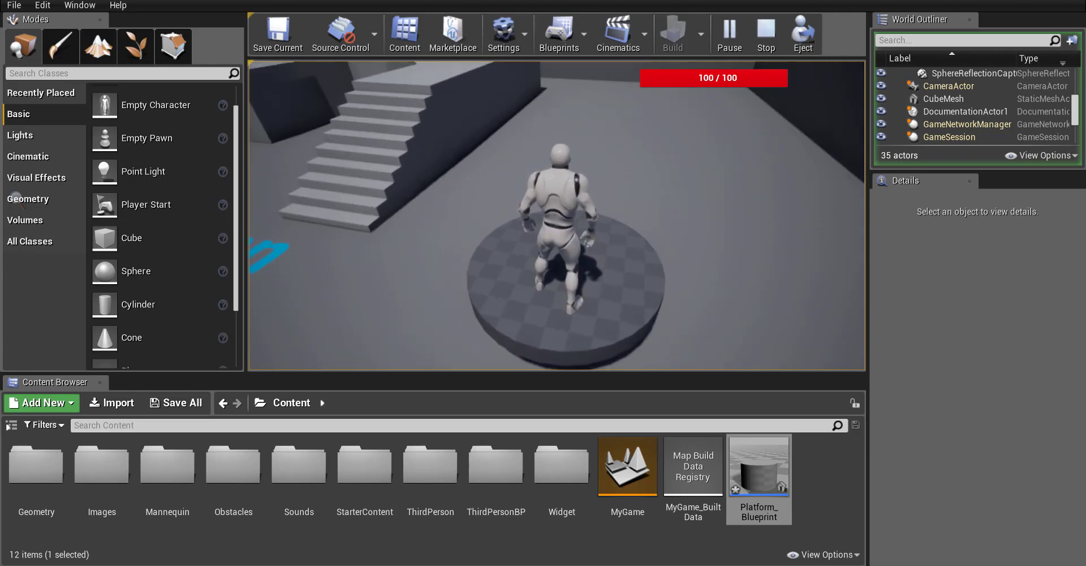
key(Escape)
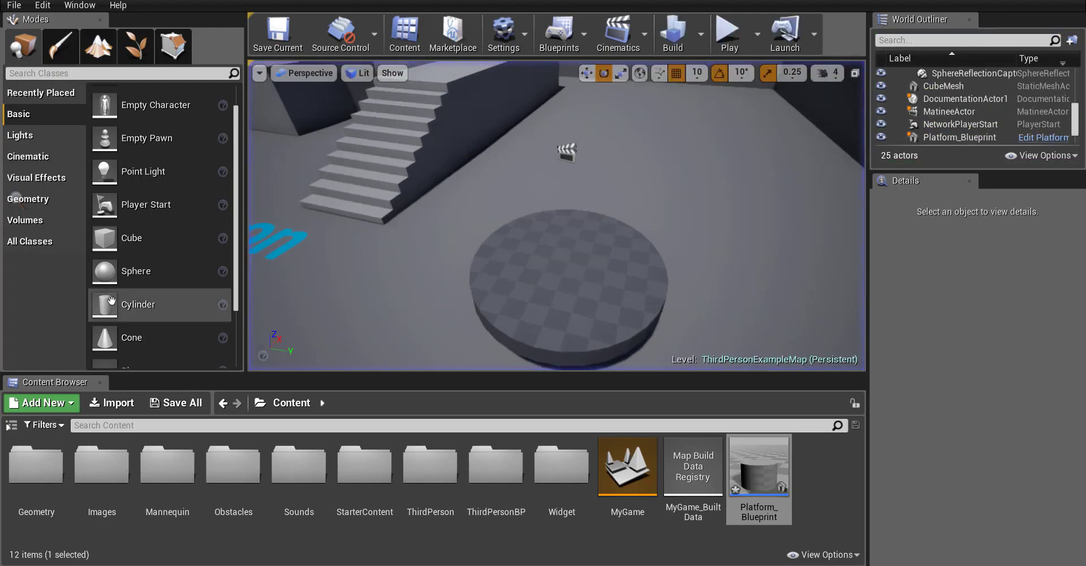